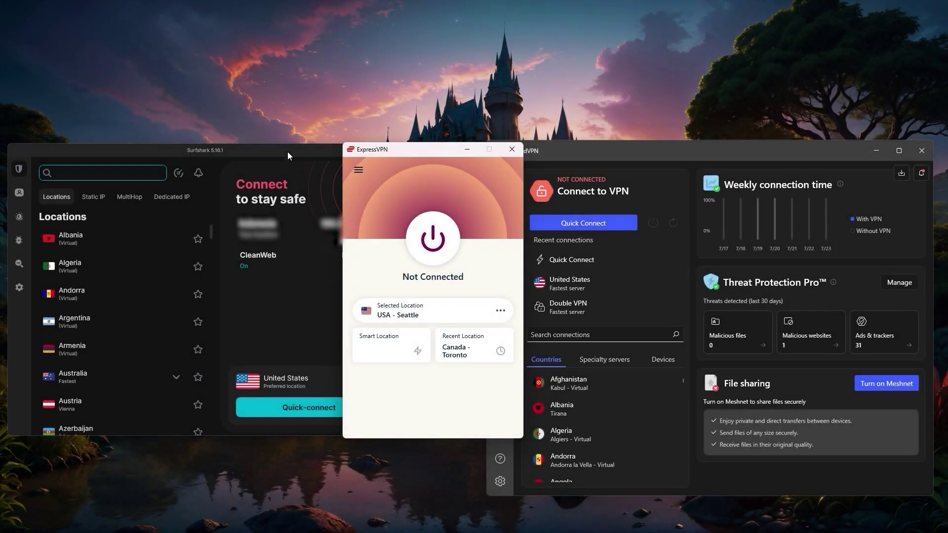
- In Surfshark, browse the Alert, Antivirus, Search and Settings pages, then return to the locations list
click(272, 153)
mouse_move(20, 212)
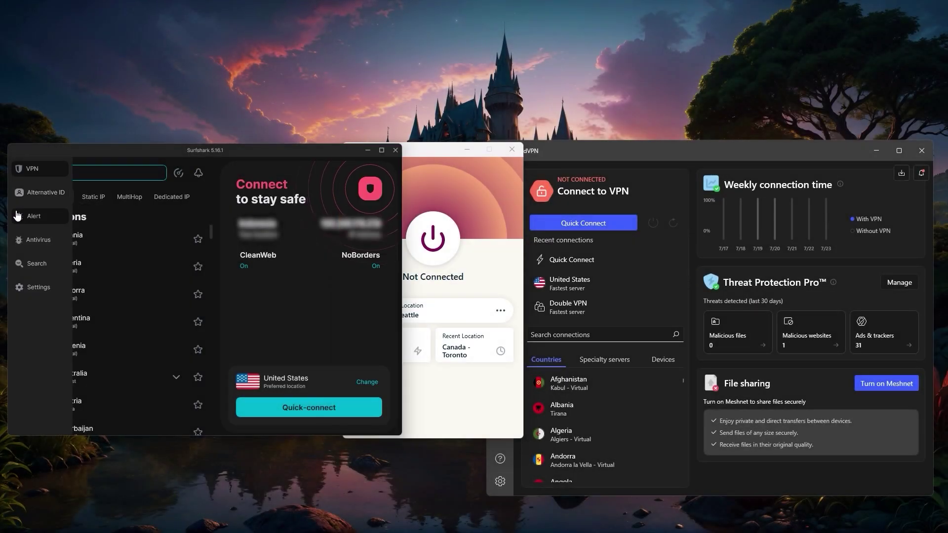
click(69, 213)
mouse_move(20, 240)
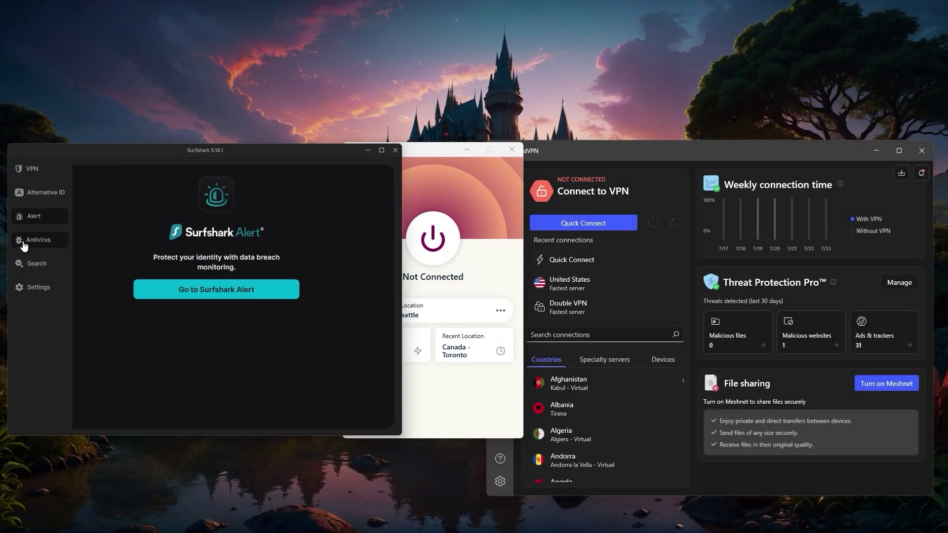
click(57, 242)
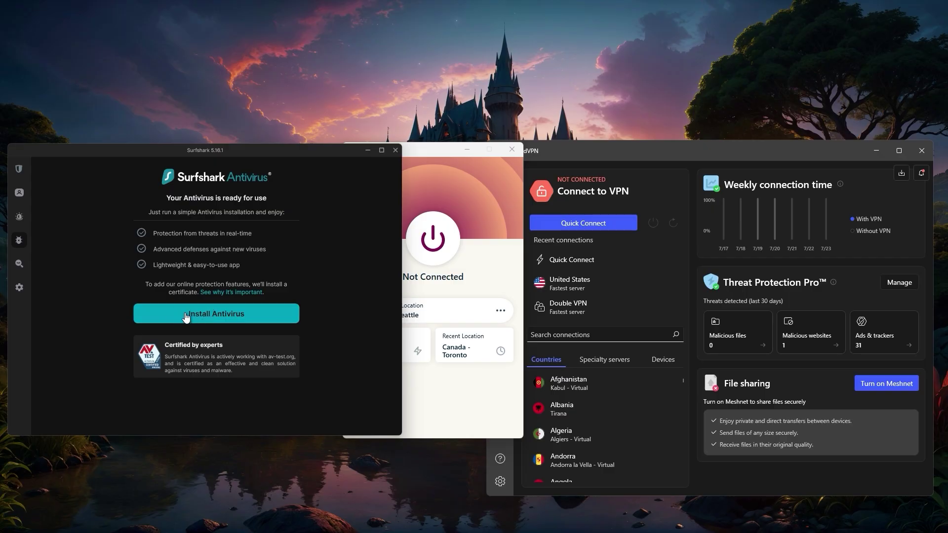
mouse_move(19, 264)
click(50, 264)
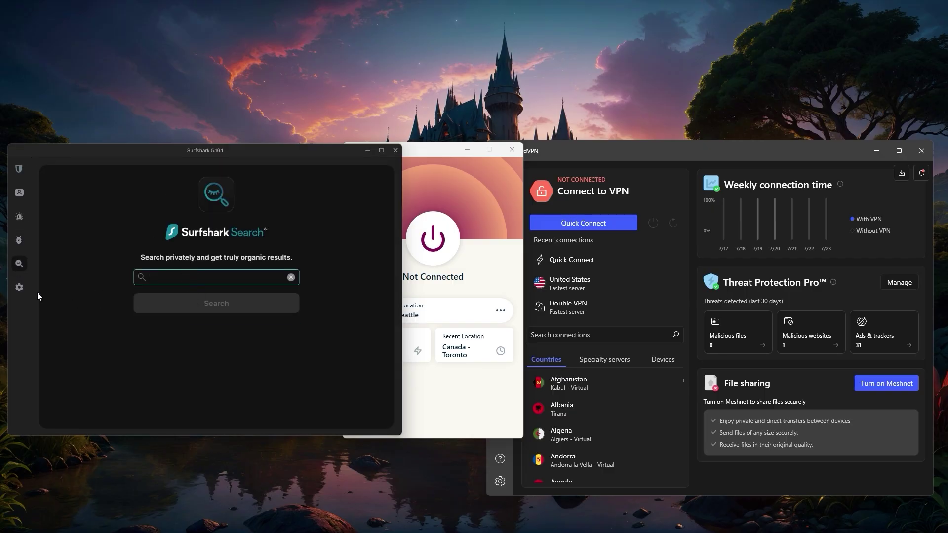
click(29, 288)
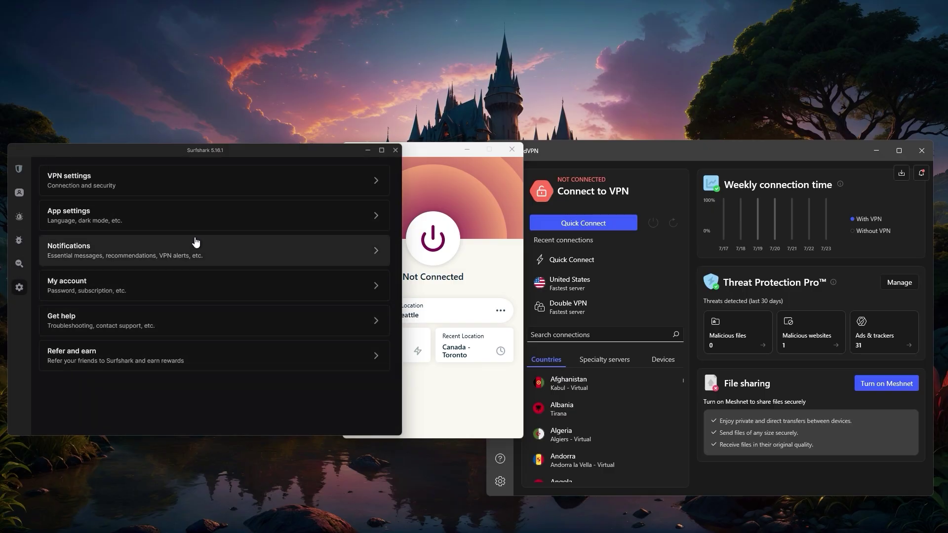
click(30, 169)
- In ExpressVPN, open Options and view the Account tab's status and renewal date
click(471, 257)
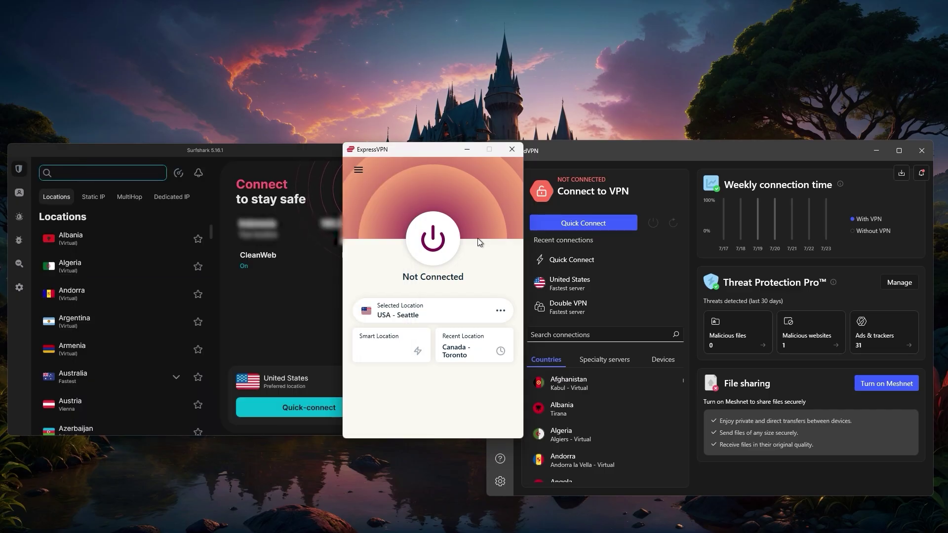
click(358, 170)
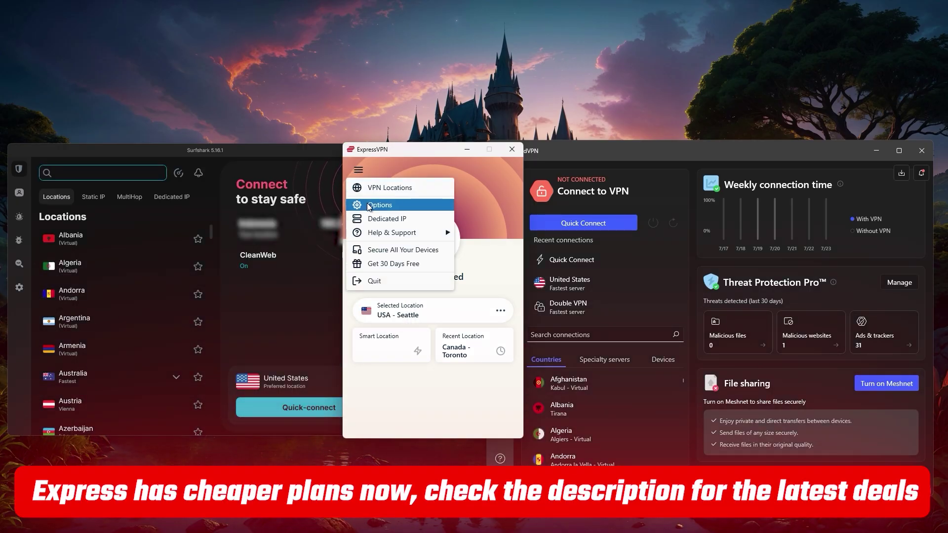
click(375, 205)
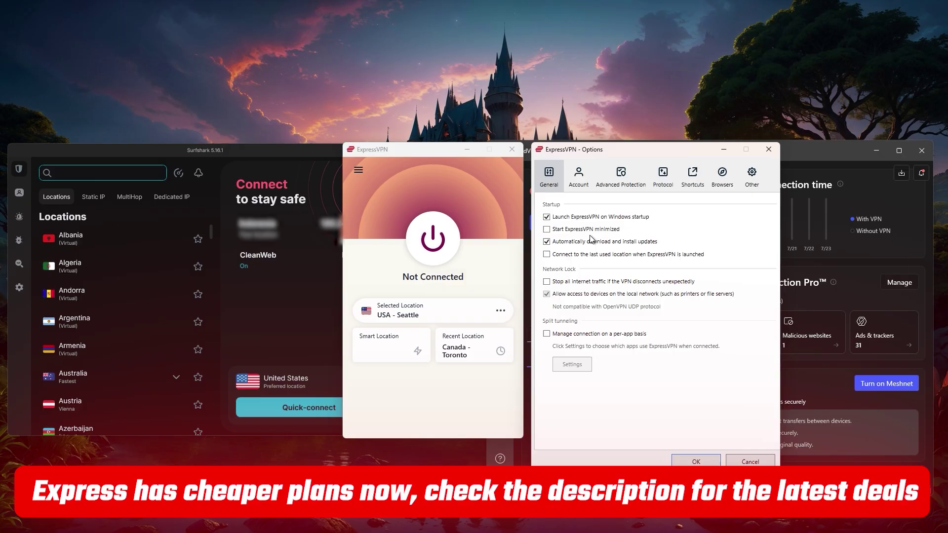
click(579, 175)
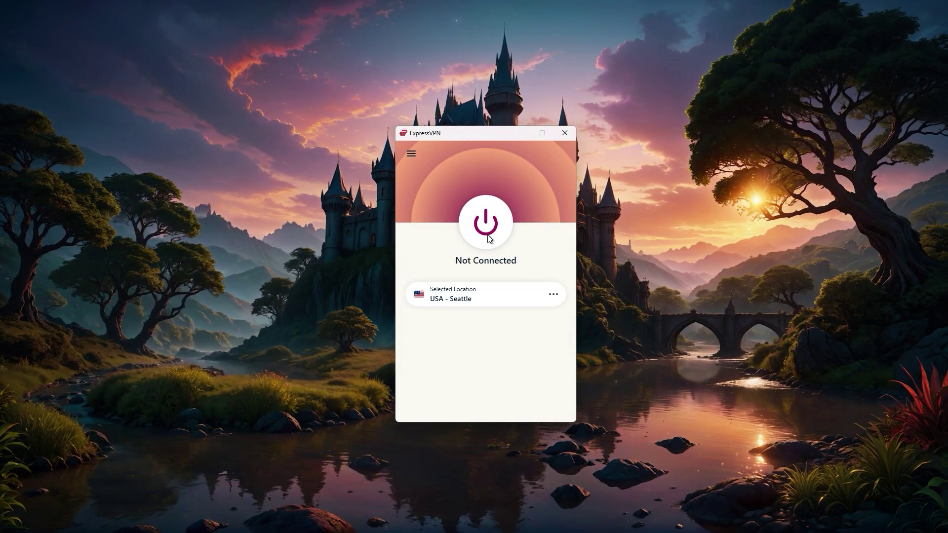
- Connect ExpressVPN to USA - Seattle and view its Account, Protocol, Shortcuts, Browsers and Other options
click(488, 236)
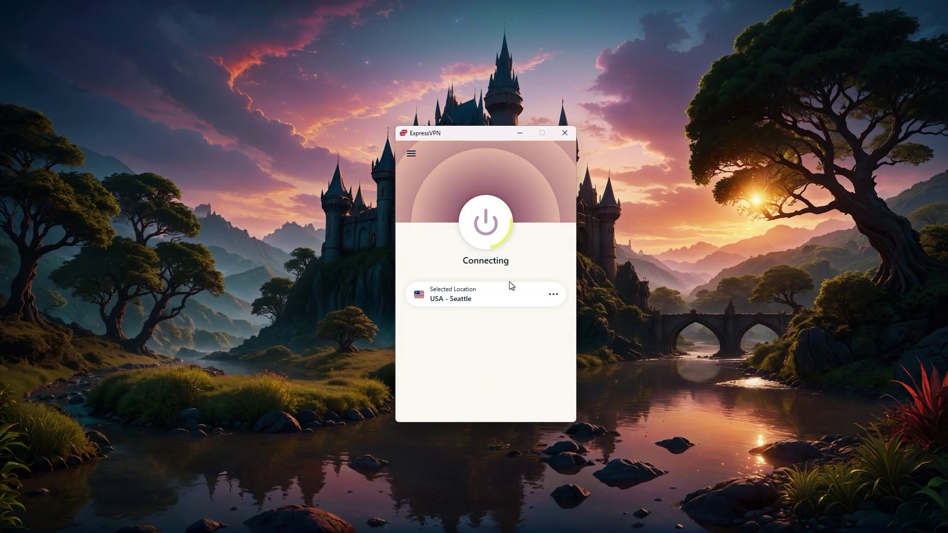
click(410, 154)
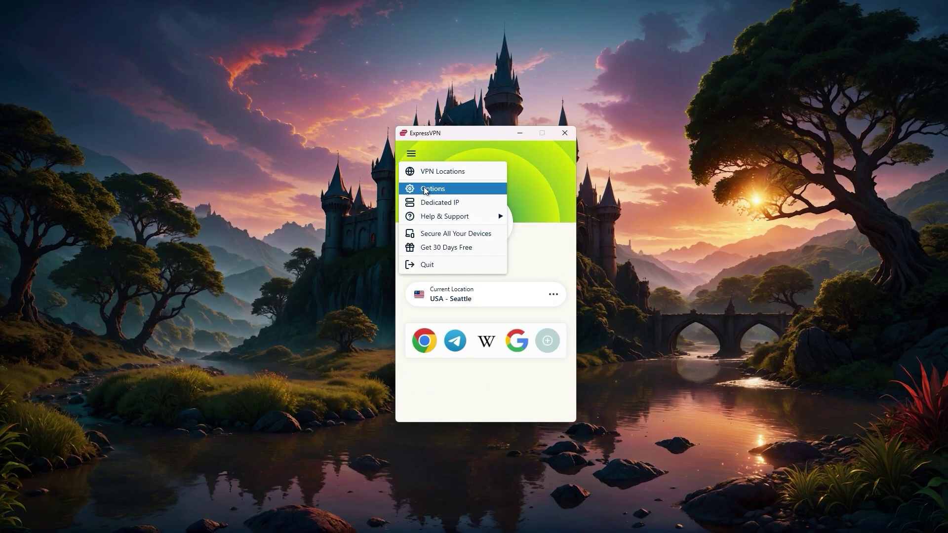
click(432, 184)
click(631, 163)
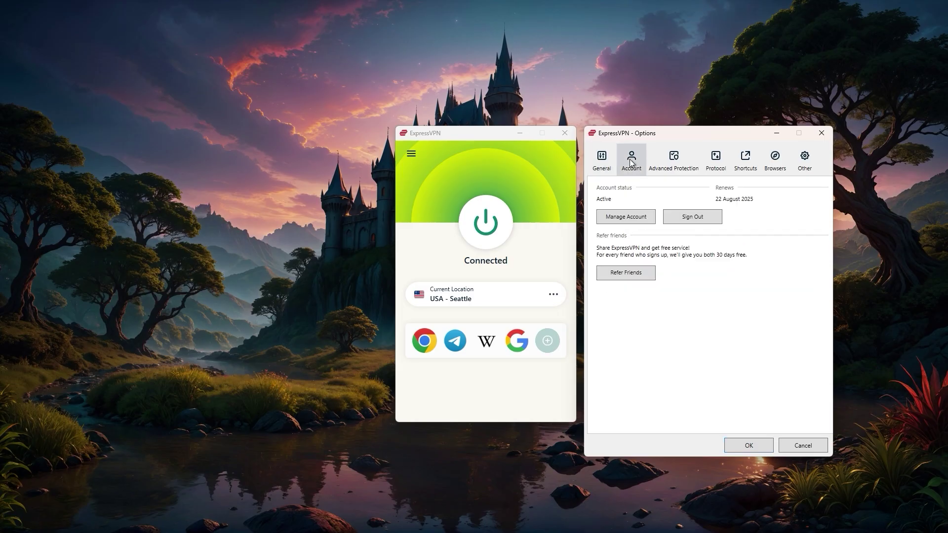
click(685, 161)
click(722, 161)
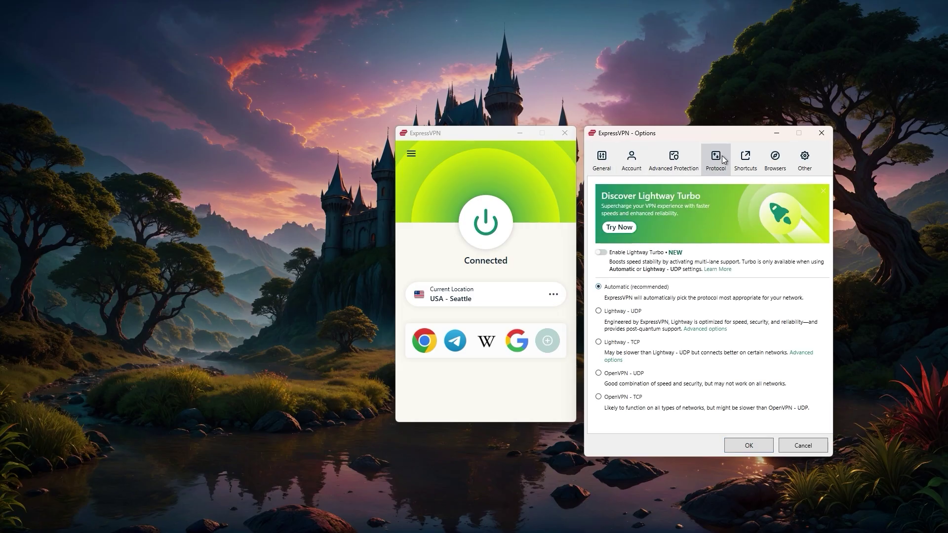
click(746, 161)
click(774, 165)
click(805, 160)
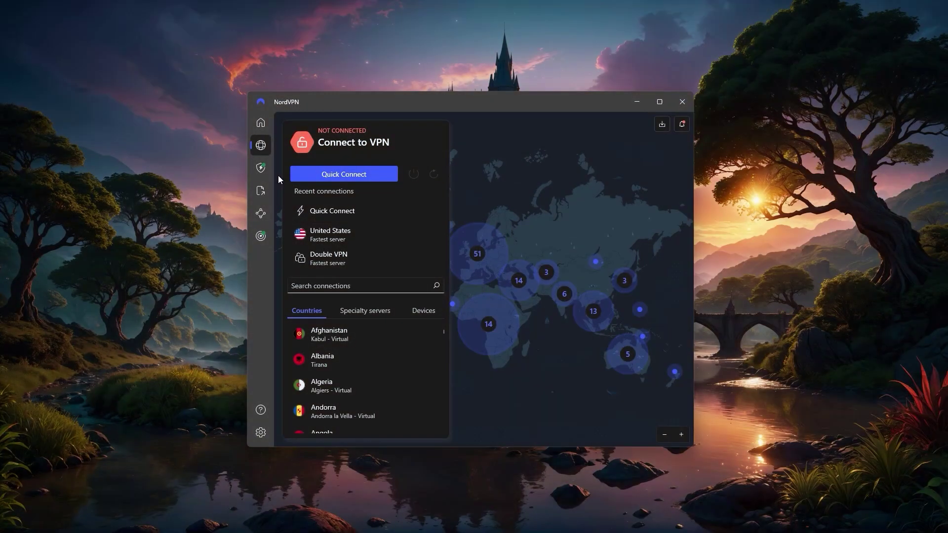
- In NordVPN, view Threat Protection Pro's anti-malware, browsing protection and ad blocker, then the Meshnet pages
click(261, 168)
click(333, 180)
click(340, 204)
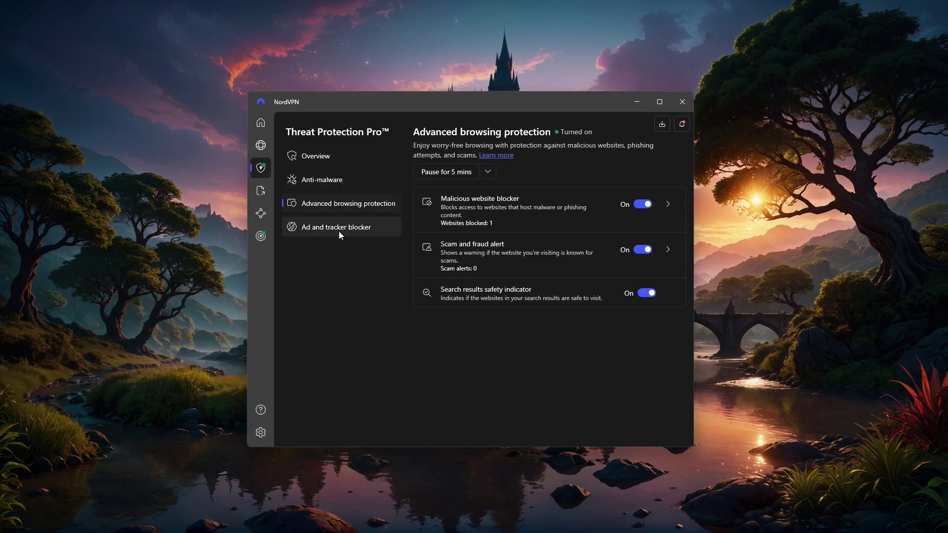
click(339, 229)
click(263, 212)
click(261, 191)
click(261, 123)
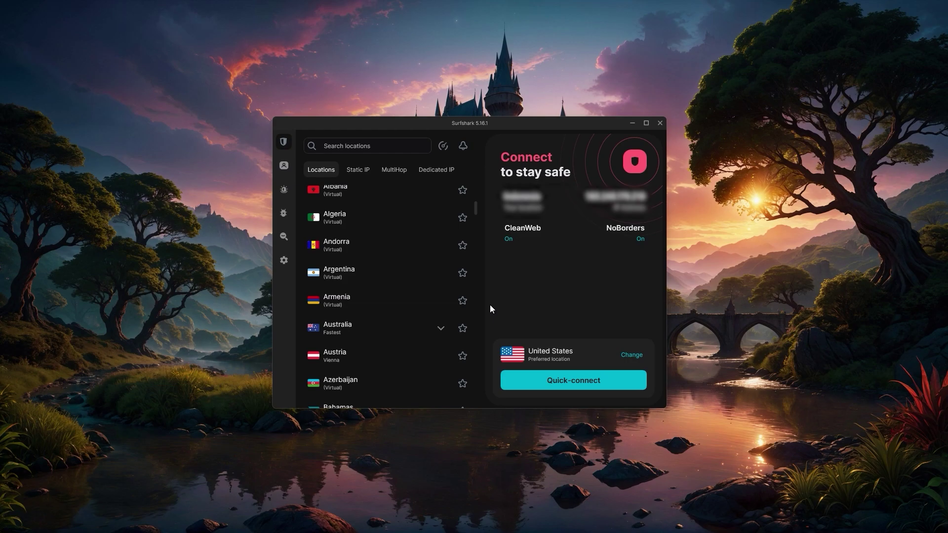
- Step through Surfshark's Alert, Antivirus and Search pages, ending on the Settings list
click(286, 189)
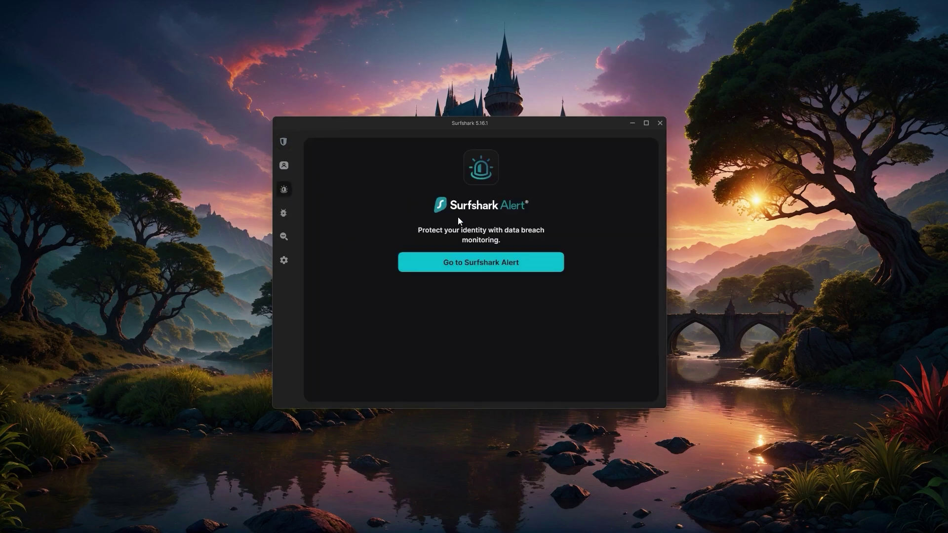
click(292, 214)
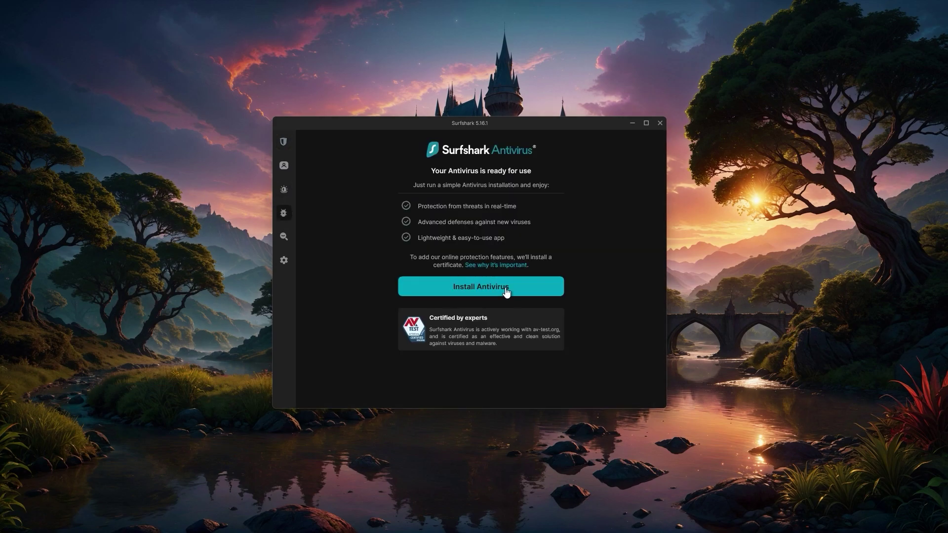
click(295, 241)
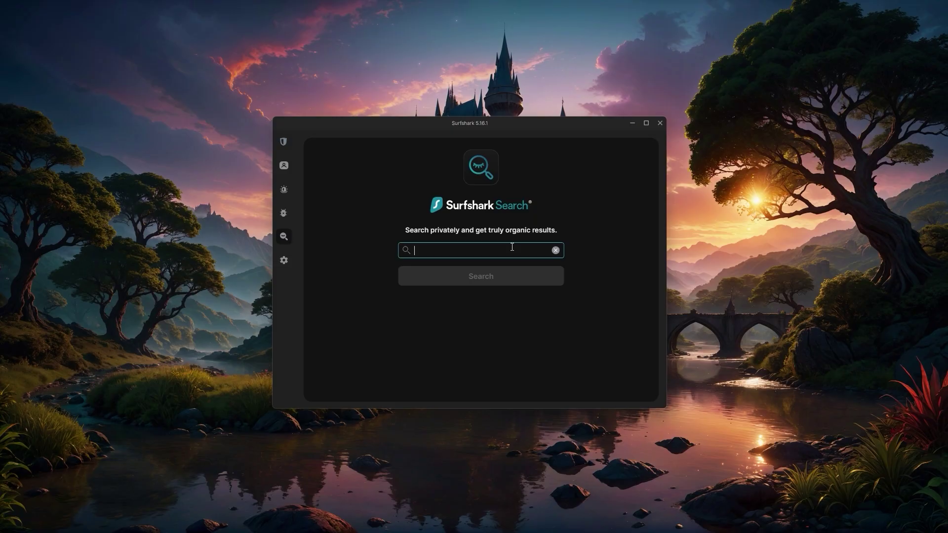
click(295, 262)
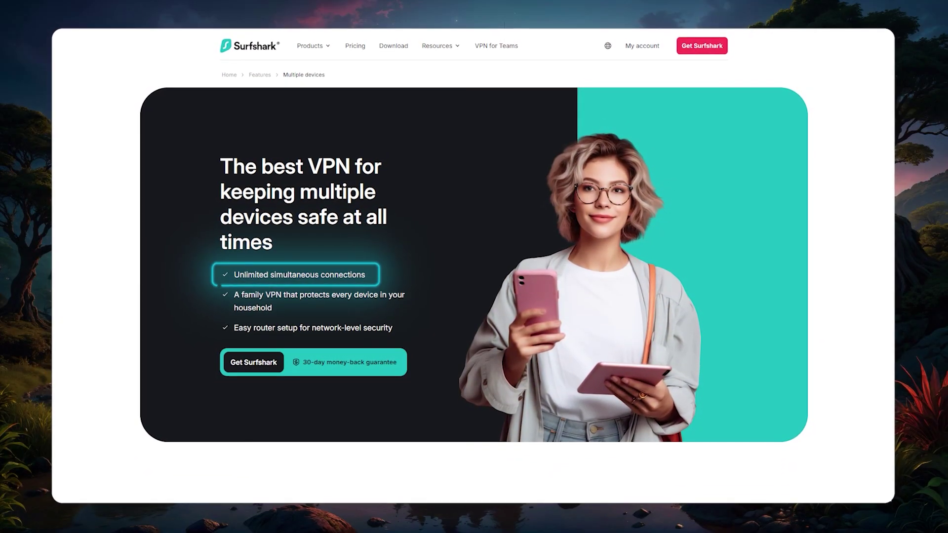
- Scroll the Multiple devices page down to the 'Try Surfshark on every device you own' section
scroll(474, 267, down, 8)
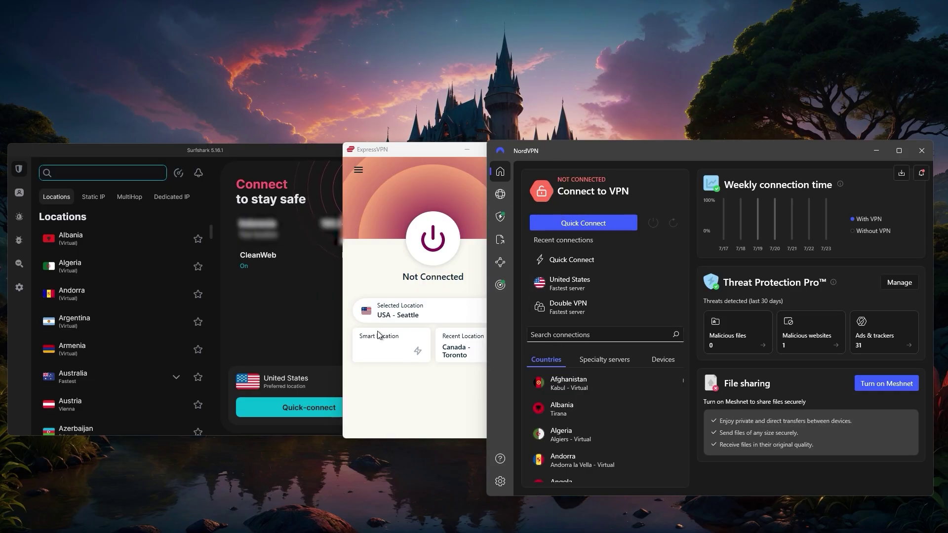
- Switch between the ExpressVPN and NordVPN windows, leaving ExpressVPN in front
click(390, 227)
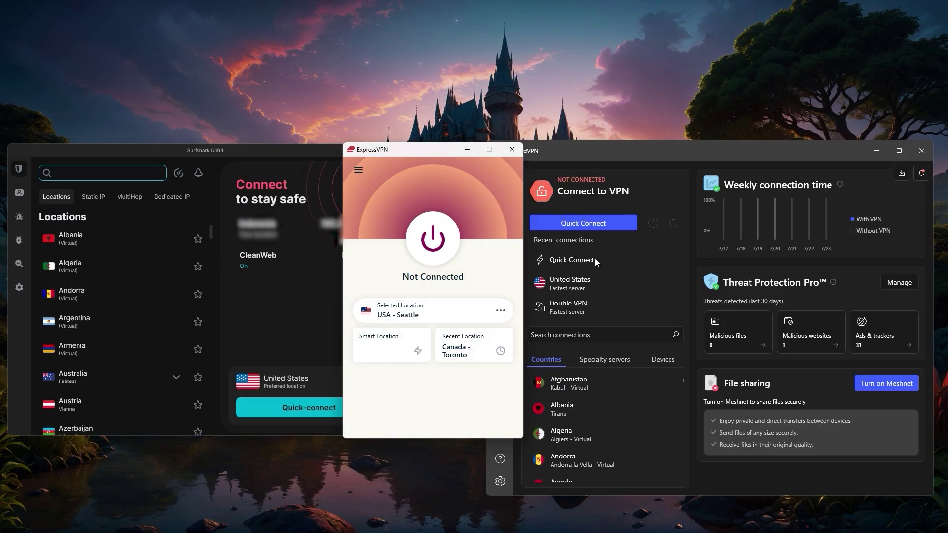
click(663, 146)
click(373, 212)
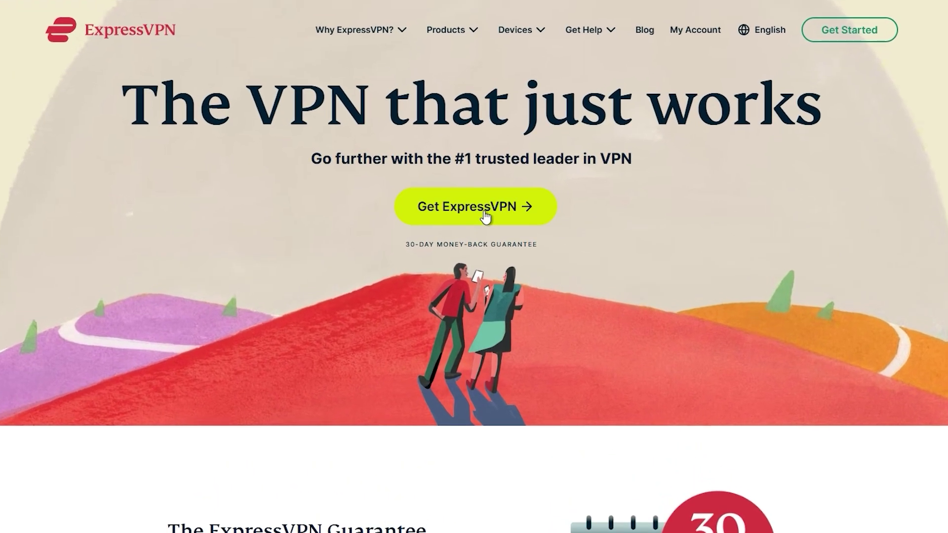
- Go from the ExpressVPN homepage to its pricing plans via Get ExpressVPN
click(485, 217)
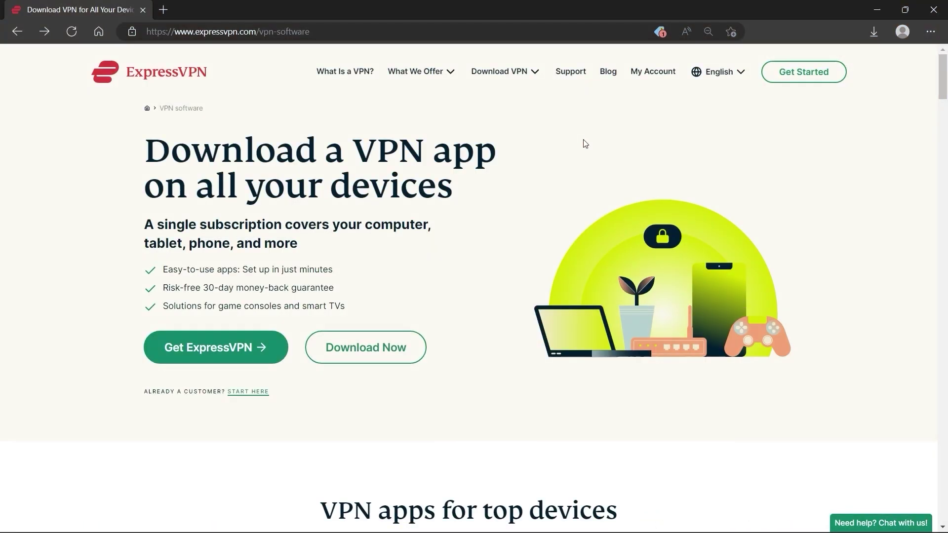
- Go to the download page and download the Windows installer expressvpn_windows.exe
click(393, 345)
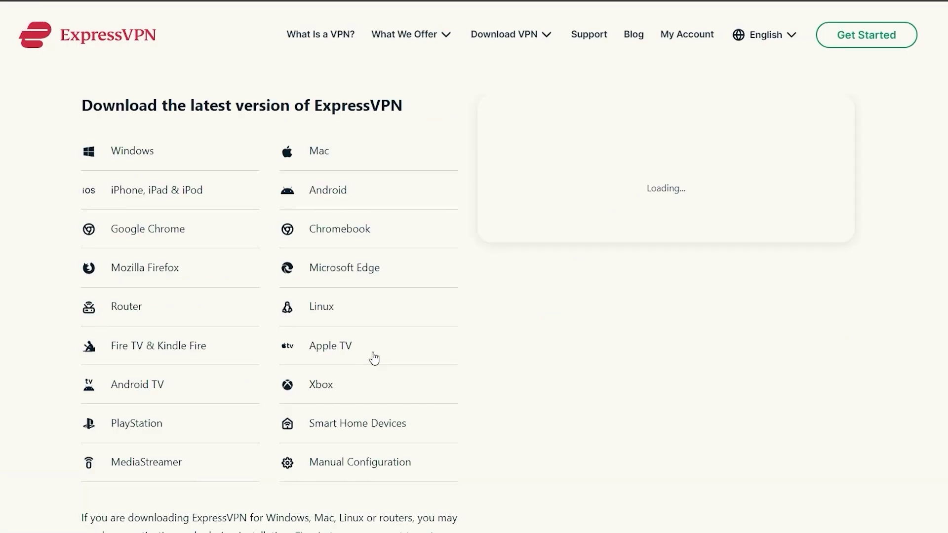
click(635, 391)
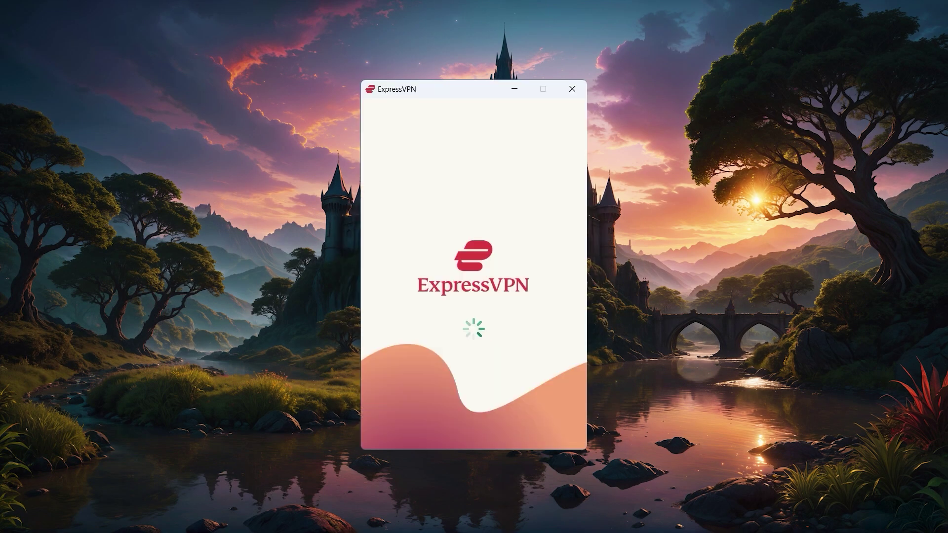
- Sign in with the pasted activation code, decline startup launch and diagnostics, and choose United States
click(496, 379)
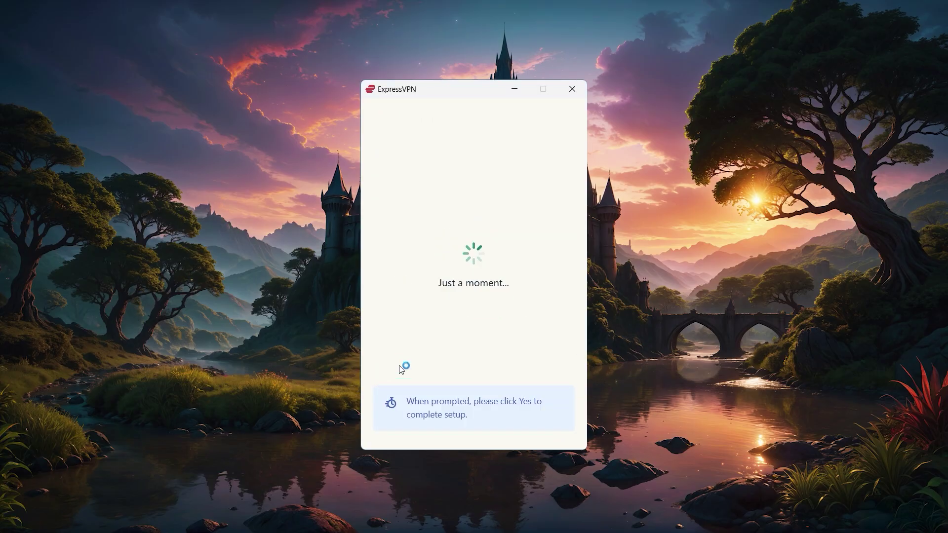
key(ctrl+v)
click(473, 281)
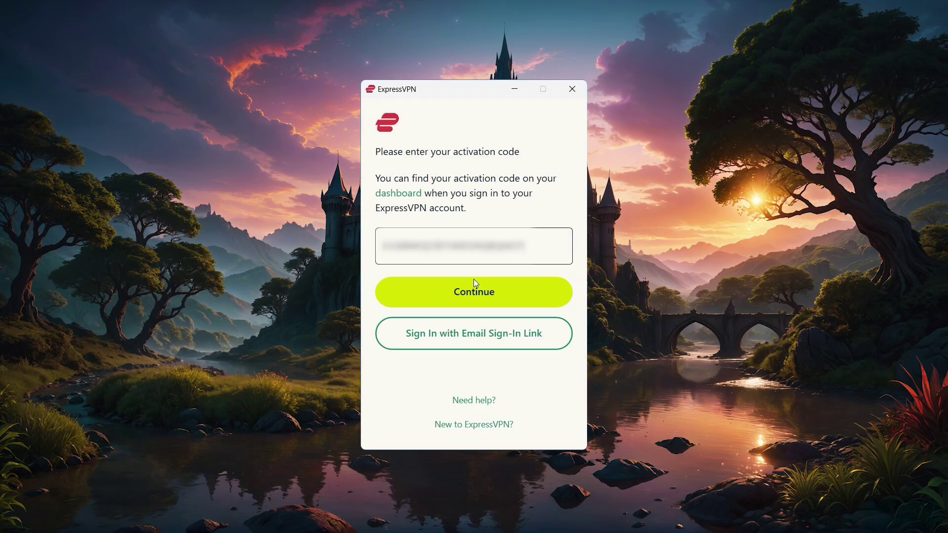
click(475, 420)
click(477, 420)
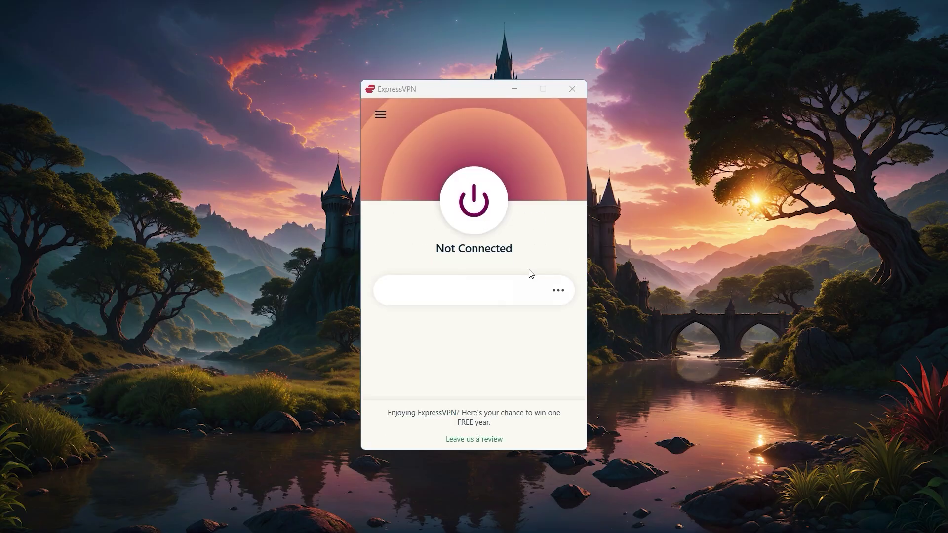
click(538, 290)
click(637, 296)
- Start connecting, then view ExpressVPN's Account, Advanced Protection, Protocol, Shortcuts and Browsers option tabs
click(472, 199)
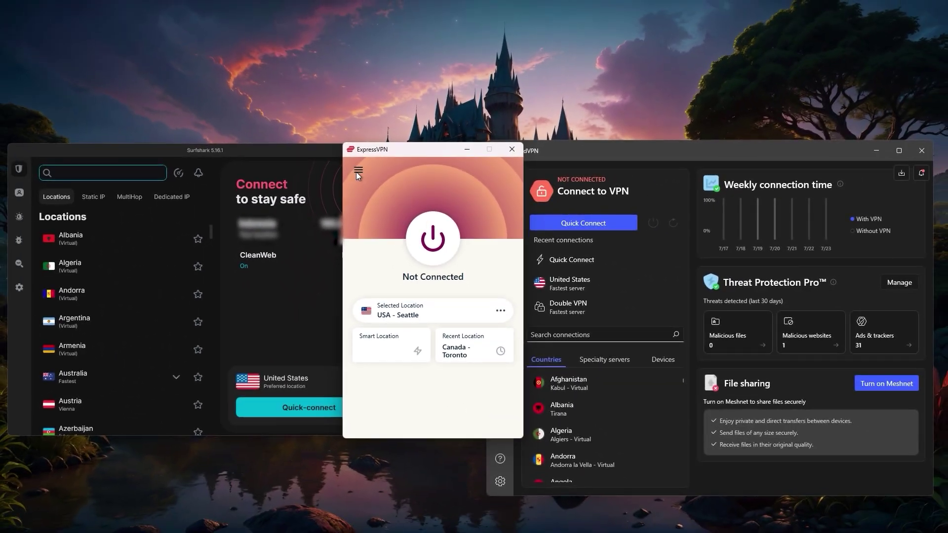
click(359, 170)
click(451, 203)
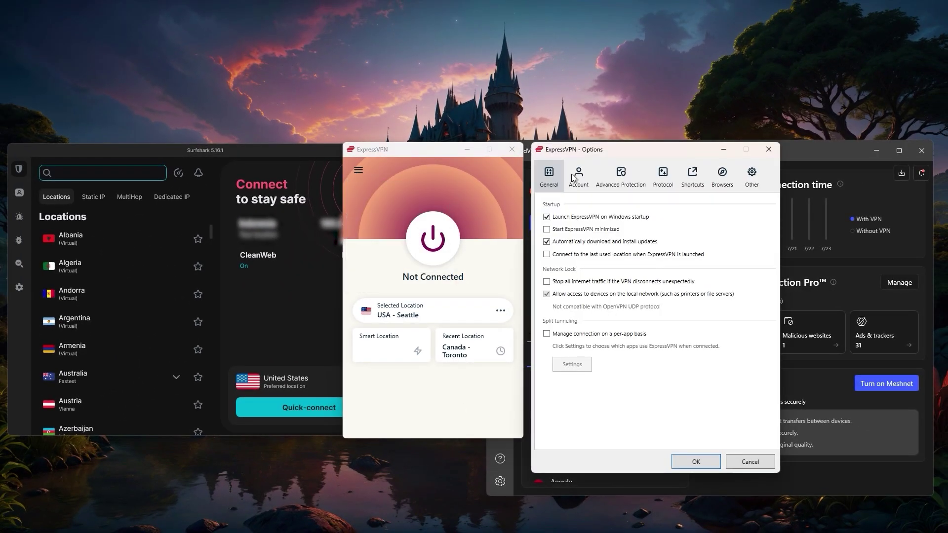
click(586, 180)
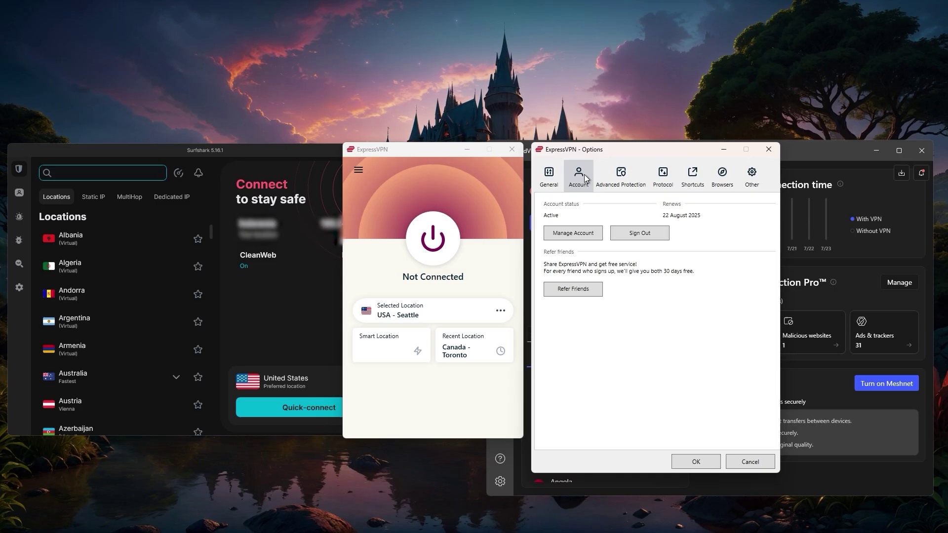
click(627, 180)
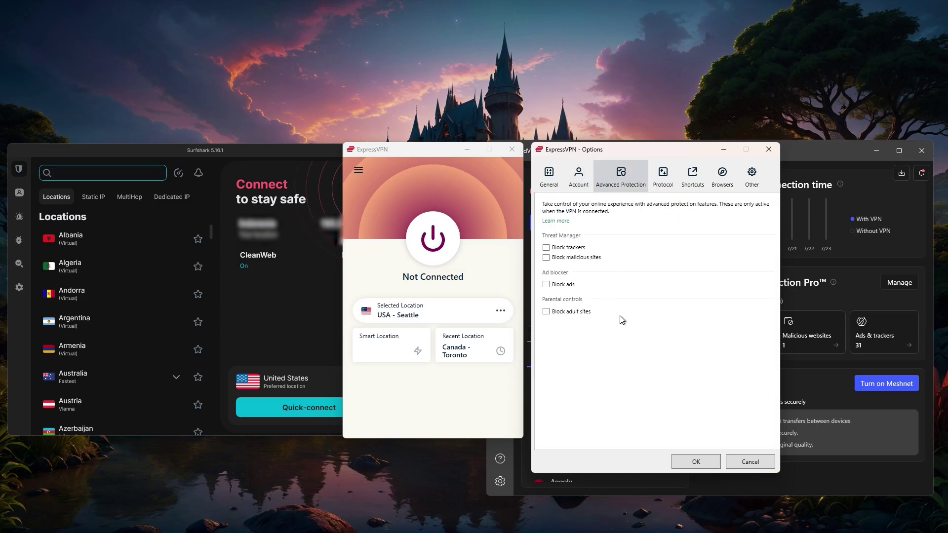
click(666, 177)
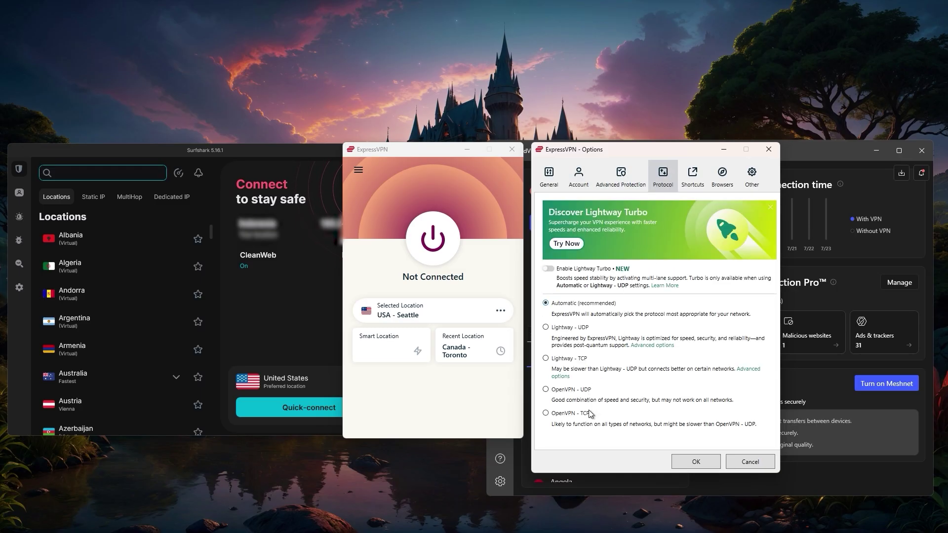
click(703, 180)
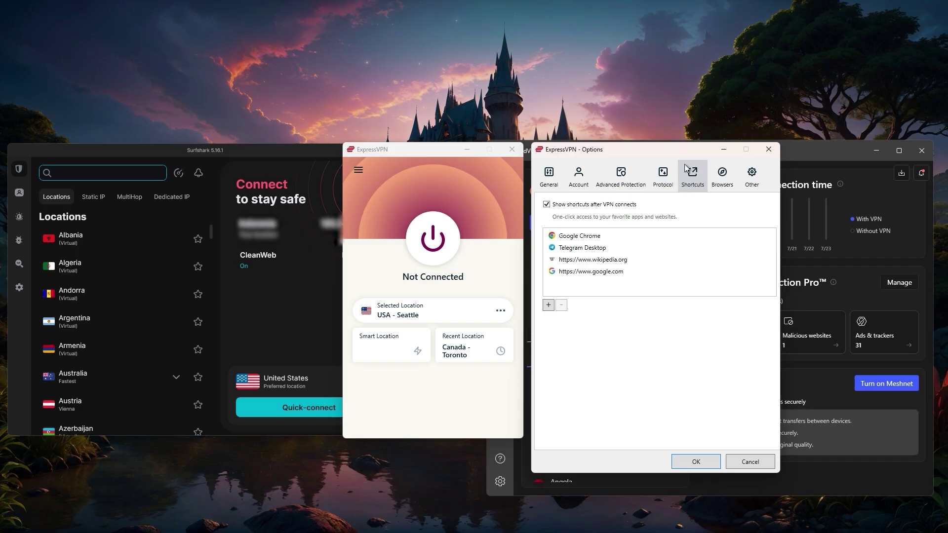
click(726, 177)
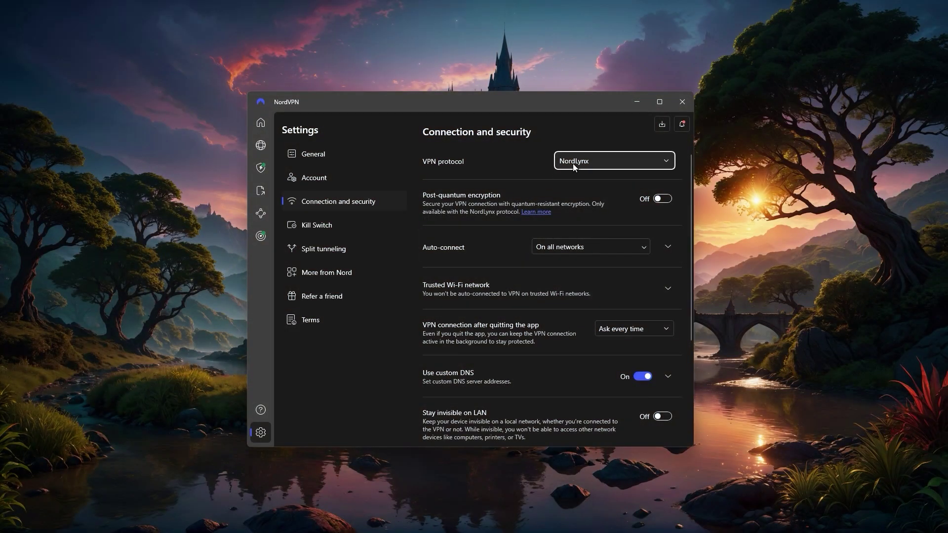
- Show NordVPN's VPN protocol dropdown, then Surfshark's Protocol dropdown for comparison
click(588, 160)
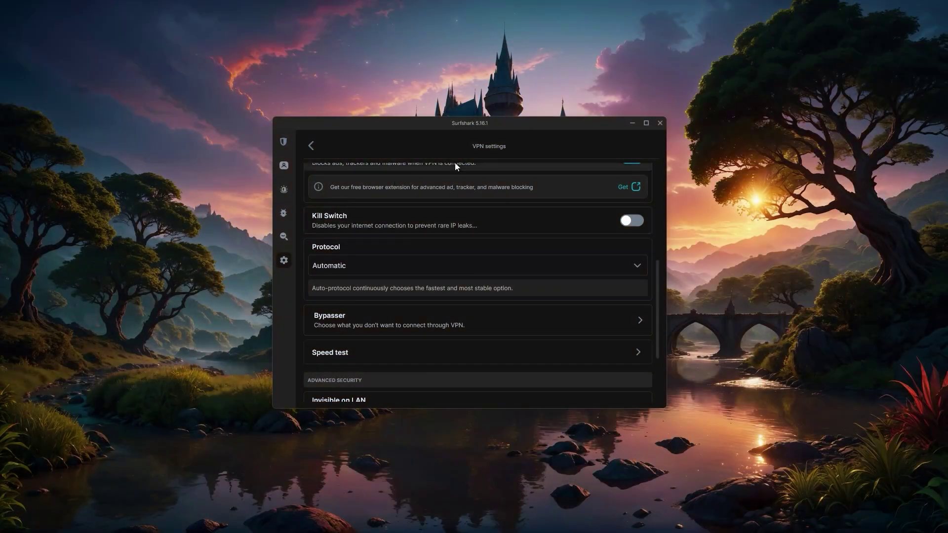
click(378, 269)
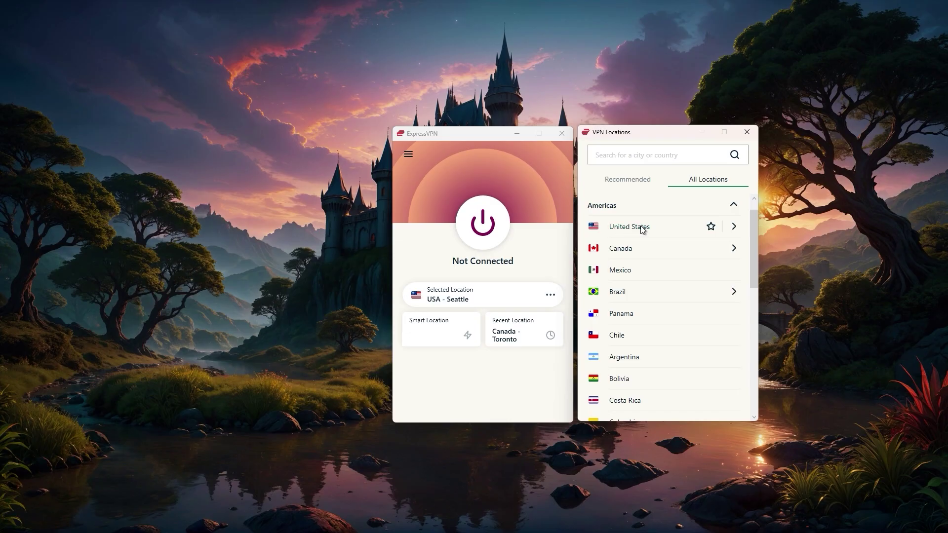
- Connect ExpressVPN to the USA - Los Angeles - 2 location
click(641, 227)
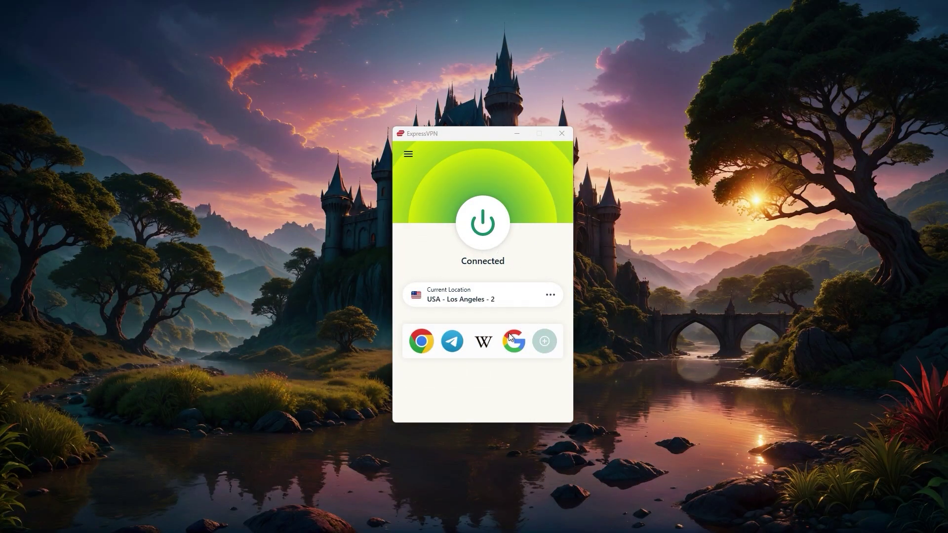
- Open ExpressVPN's Options window from the hamburger menu
click(408, 155)
click(426, 189)
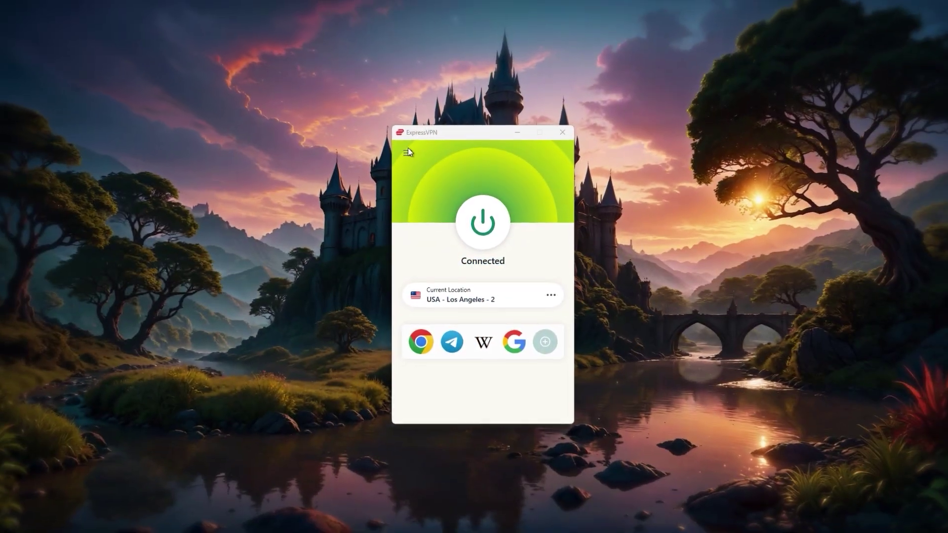
- Open ExpressVPN's Options and view the Account and Advanced Protection pages
click(409, 151)
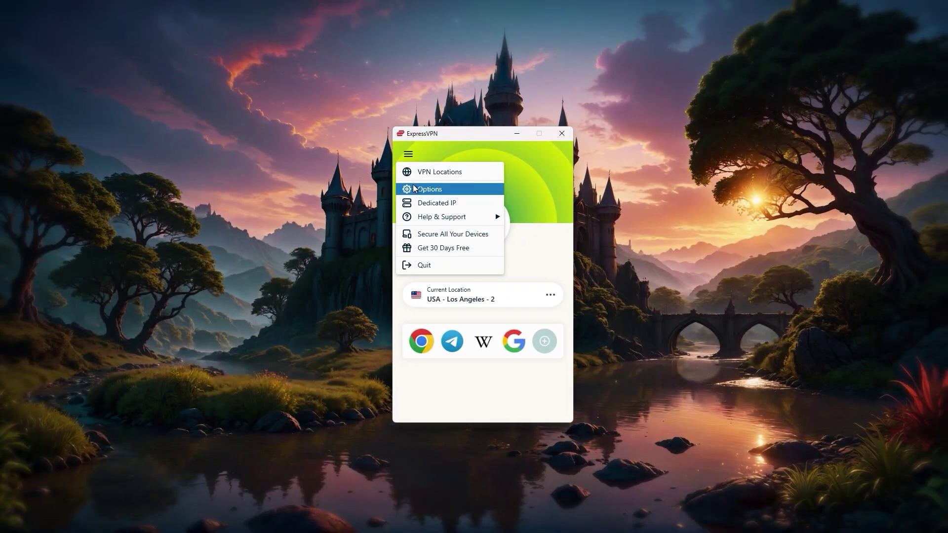
click(434, 189)
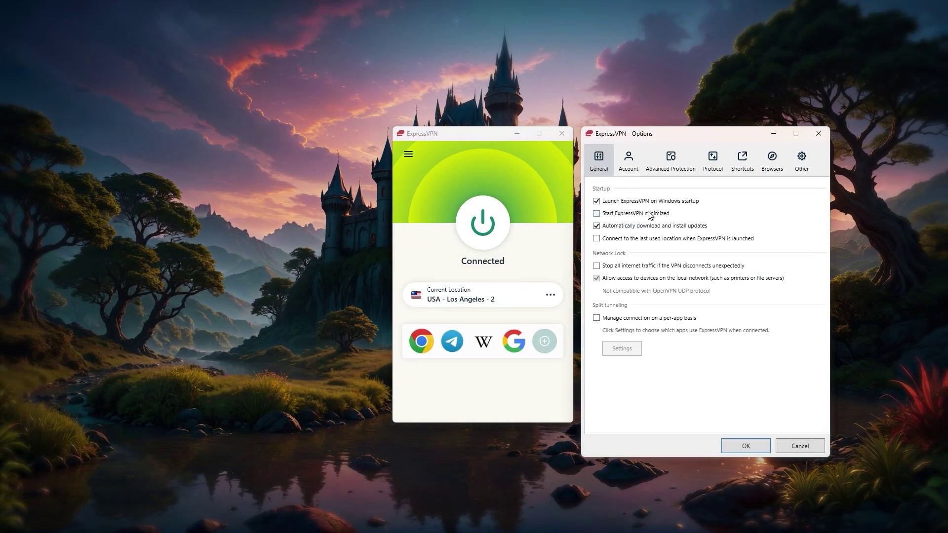
click(629, 168)
click(679, 169)
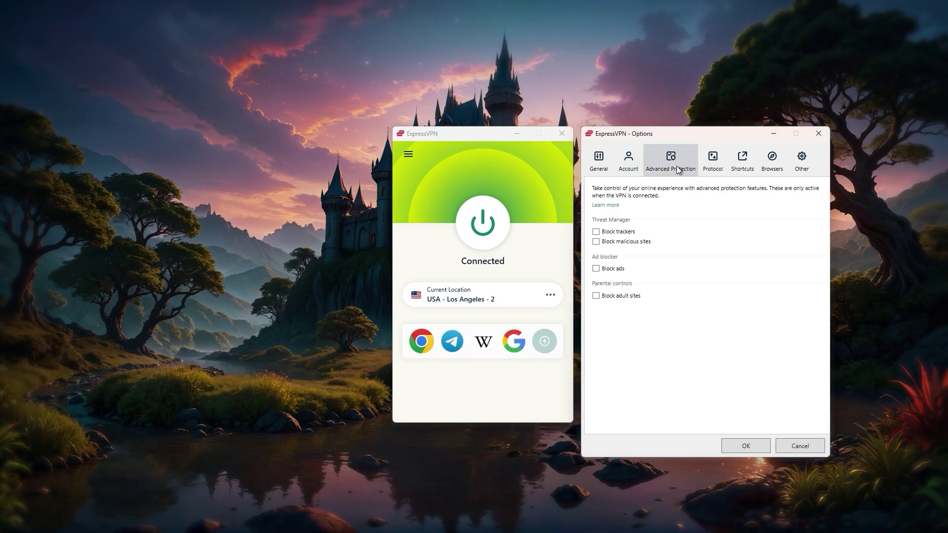
- Go through the Protocol, Shortcuts, Browsers and Other pages, then close Options
key(ctrl+Tab)
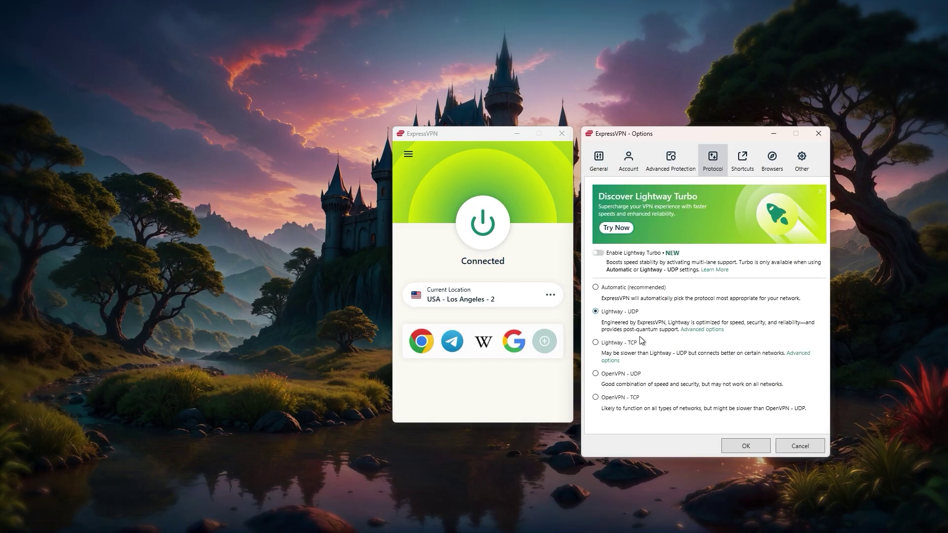
click(745, 168)
click(772, 164)
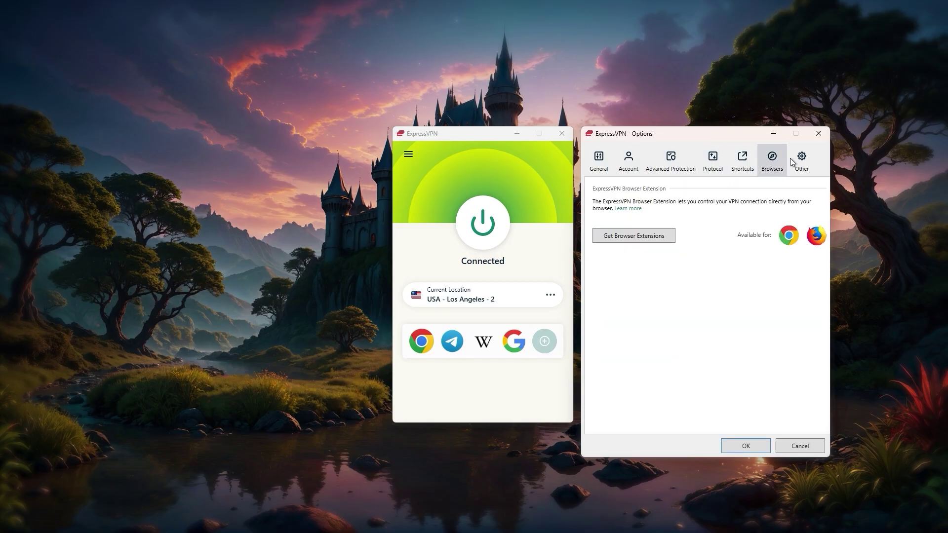
click(803, 160)
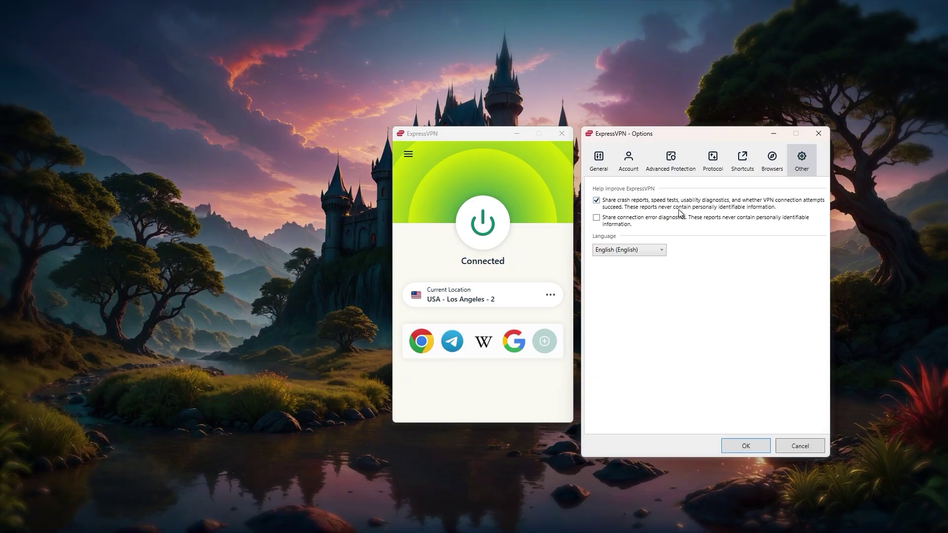
click(819, 137)
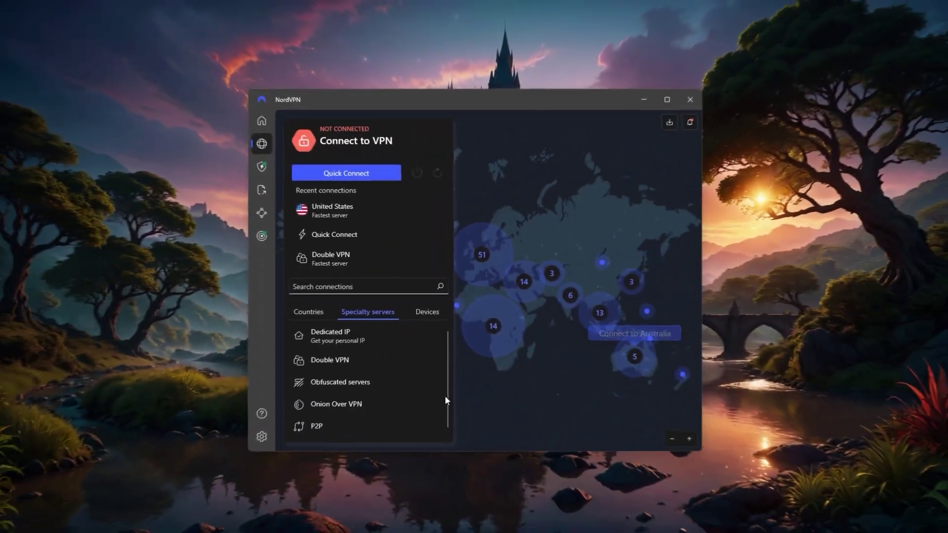
- Review NordVPN's Threat Protection Pro overview, anti-malware and file transfers, then list servers by country
click(274, 172)
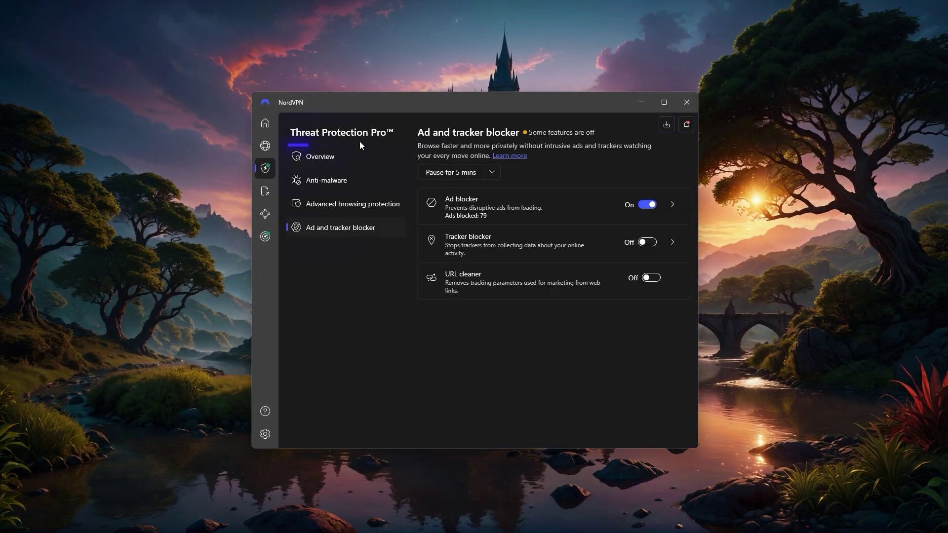
click(321, 156)
click(328, 181)
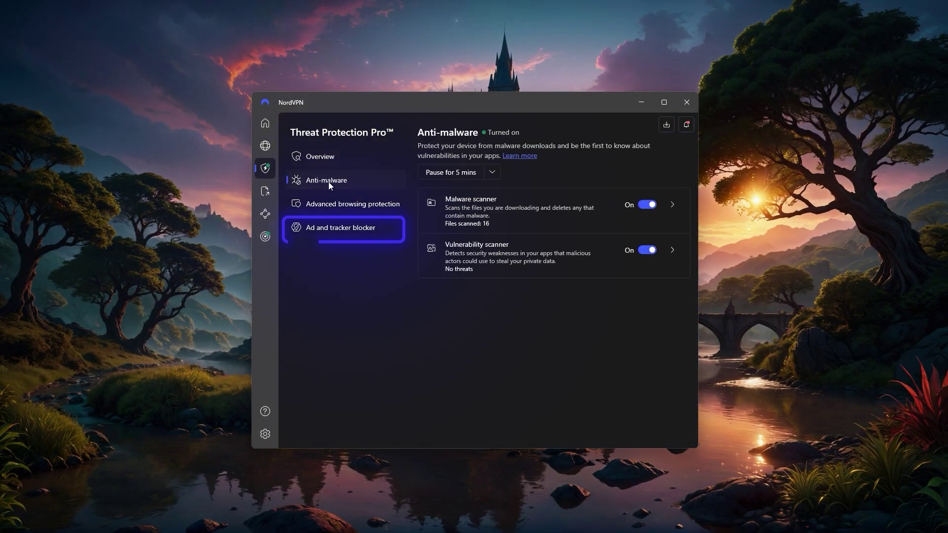
click(265, 193)
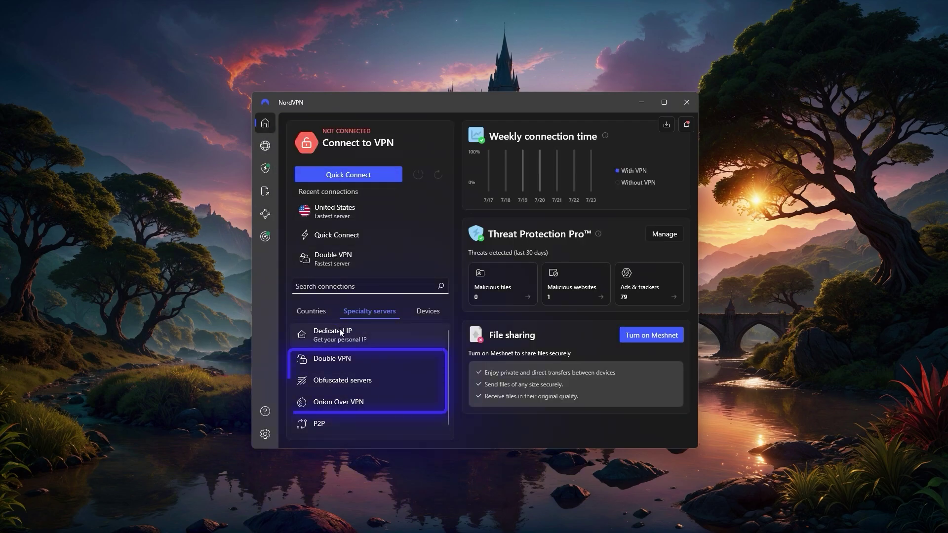
click(316, 311)
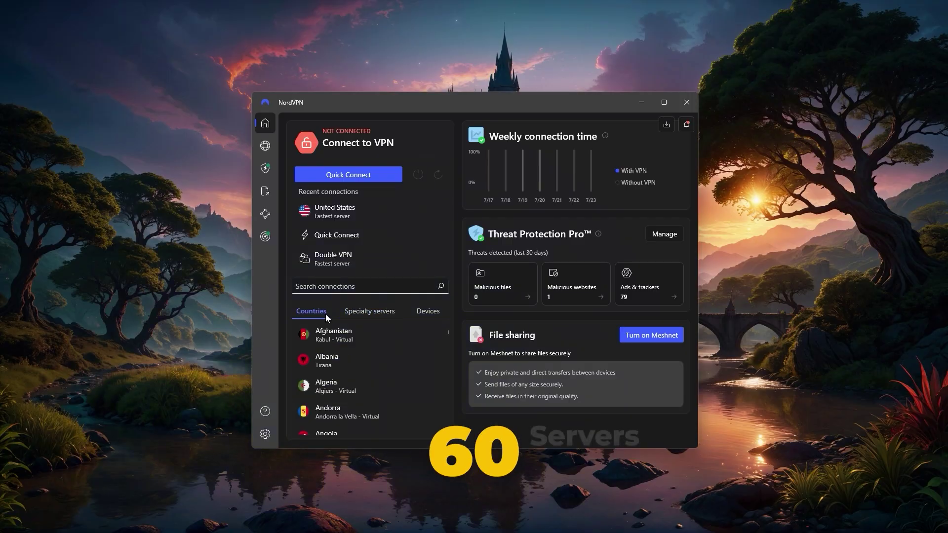
drag(447, 333, 443, 399)
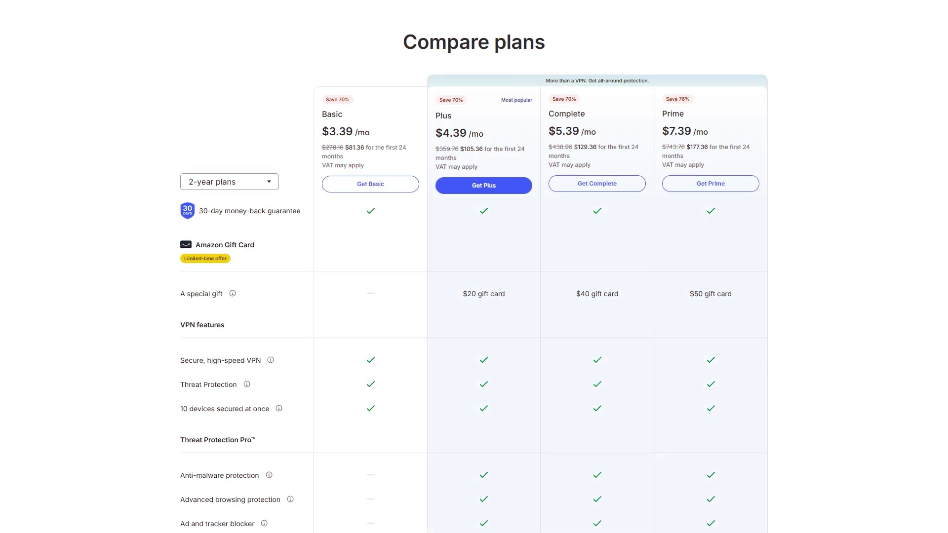
- Scroll through the NordVPN site's Compare plans table to review each plan's features
scroll(470, 284, down, 2)
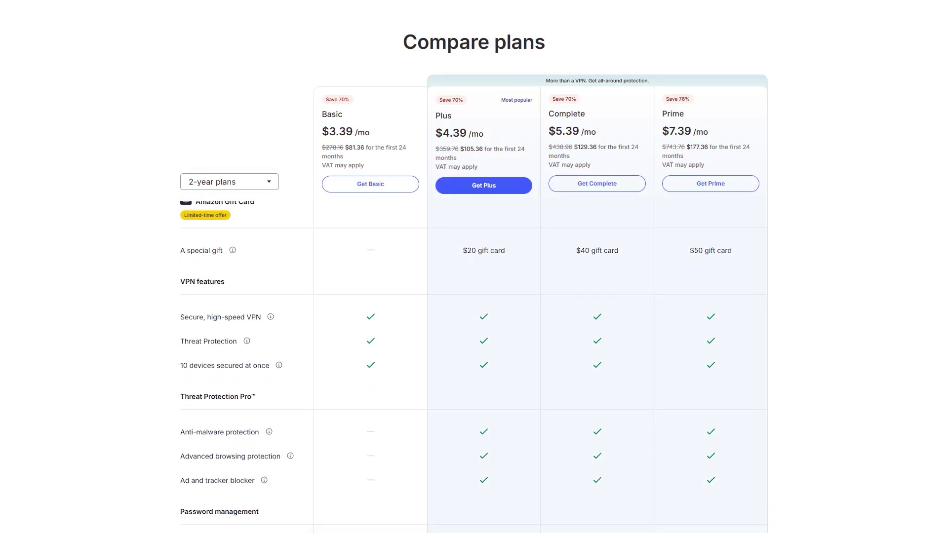
scroll(470, 366, down, 5)
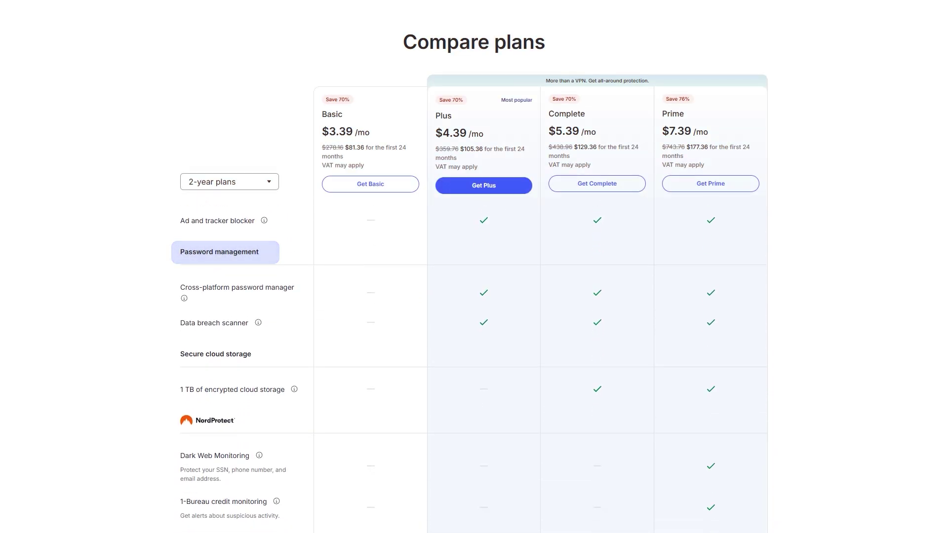
scroll(474, 346, up, 6)
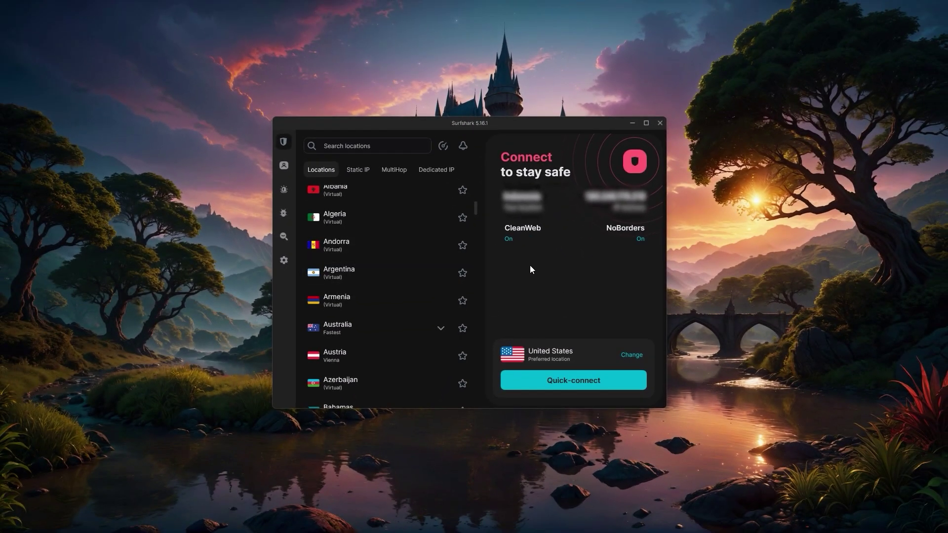
- Show Surfshark's data breach Alert feature
click(284, 190)
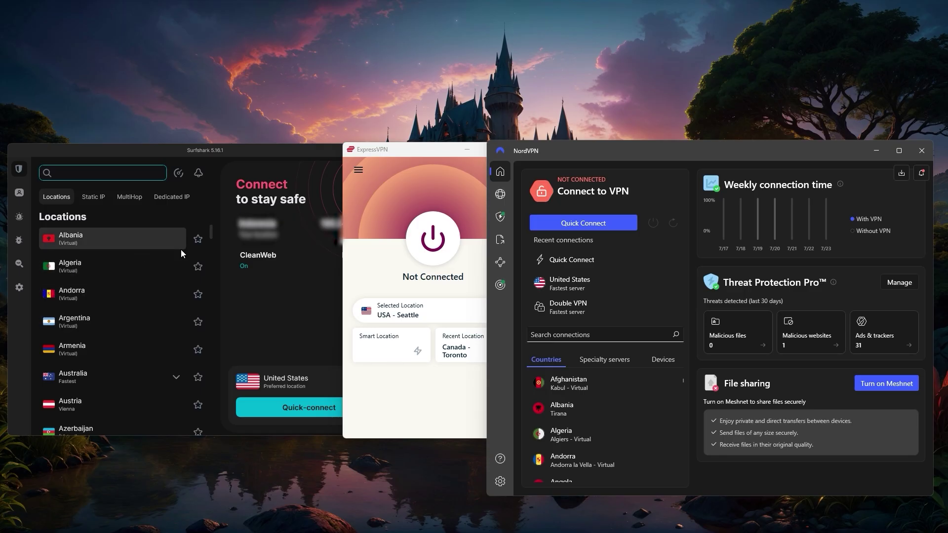
- Switch between the ExpressVPN, NordVPN and Surfshark windows, ending with Surfshark in front
click(448, 217)
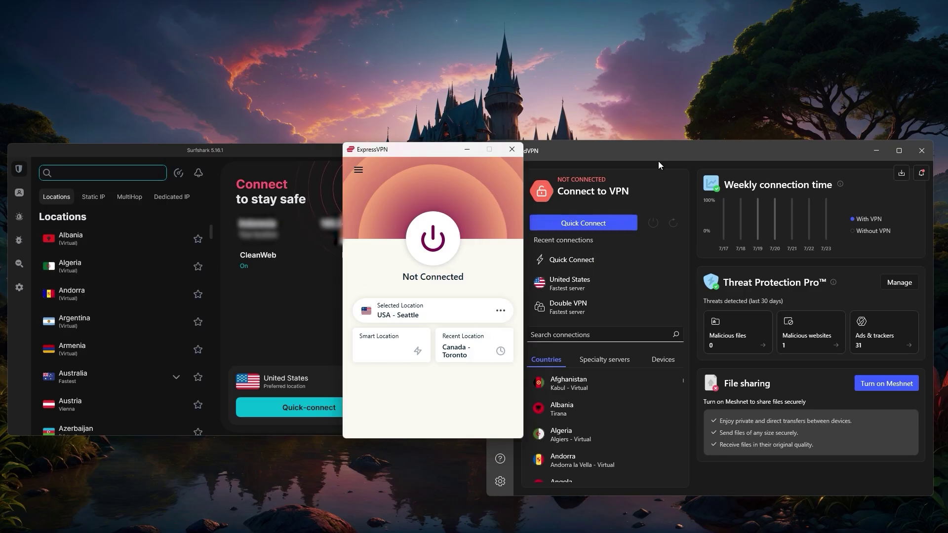
click(606, 164)
click(373, 207)
click(263, 152)
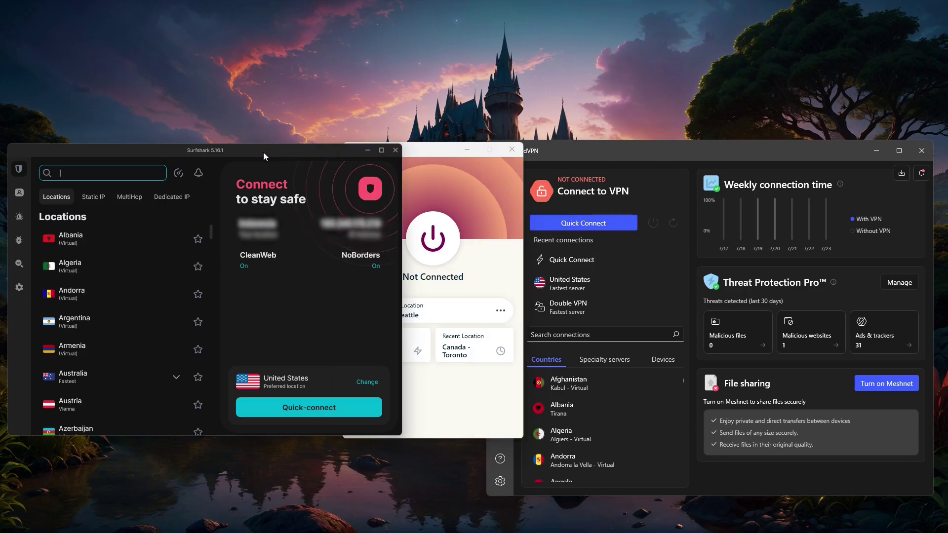
- Tour Surfshark's Alert, Antivirus, Search and Settings pages, return to VPN home, then raise ExpressVPN
click(29, 216)
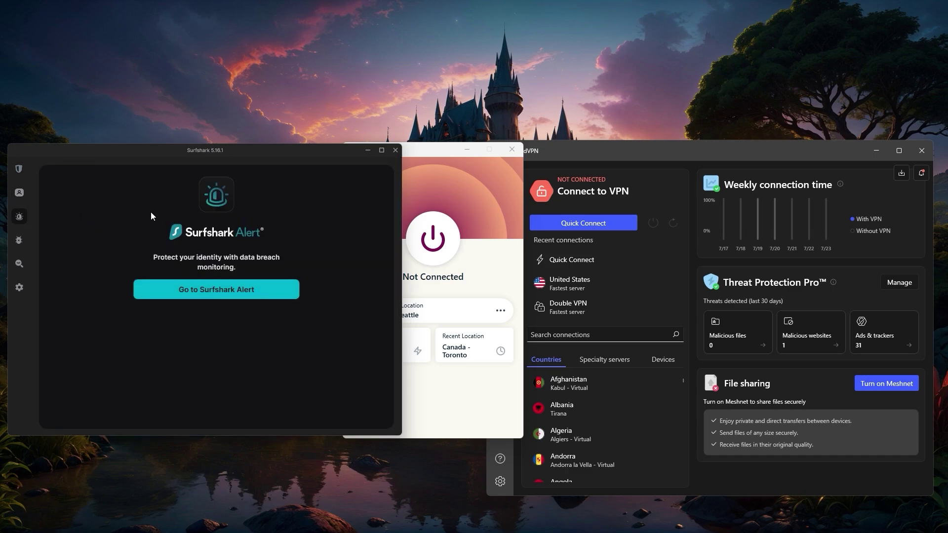
click(21, 241)
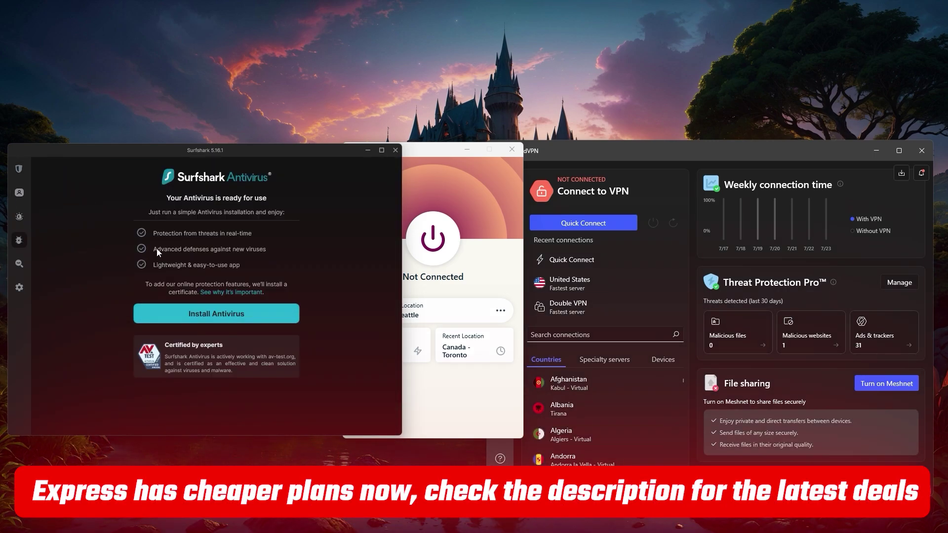
click(19, 263)
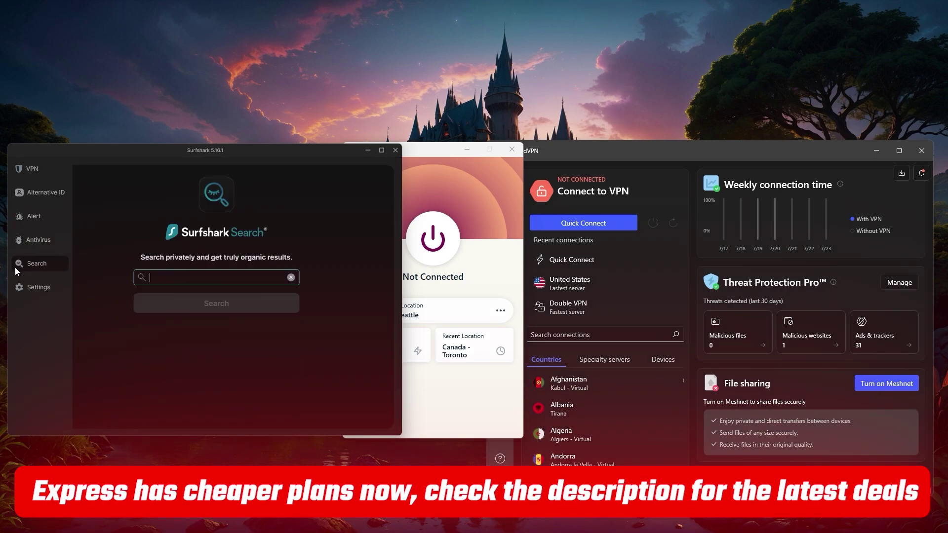
click(19, 288)
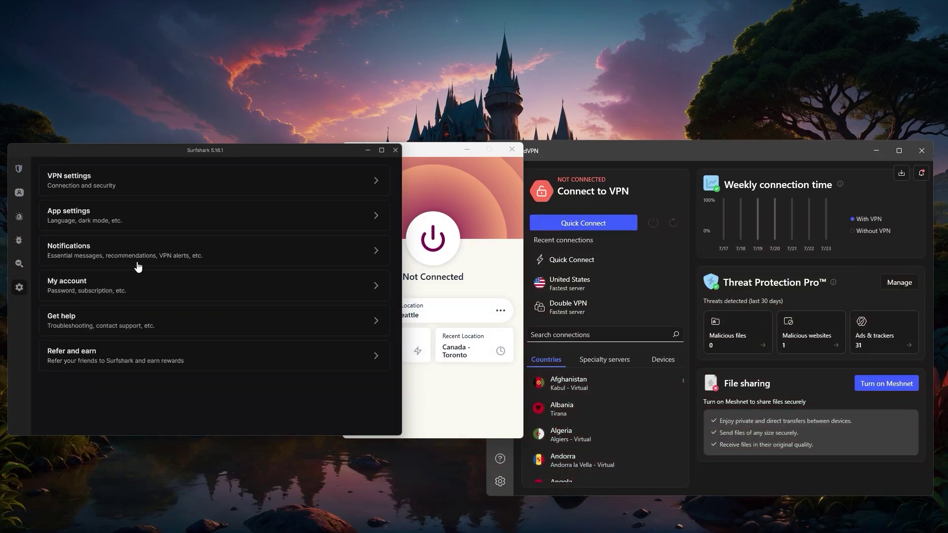
click(18, 169)
click(484, 244)
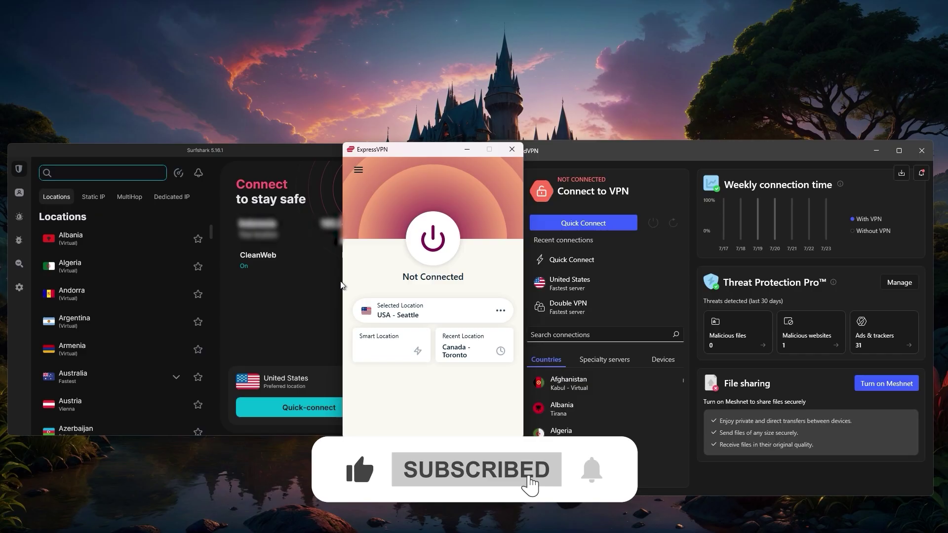
- Open ExpressVPN's Options and check the Account and Advanced Protection blocking settings
click(358, 170)
click(371, 201)
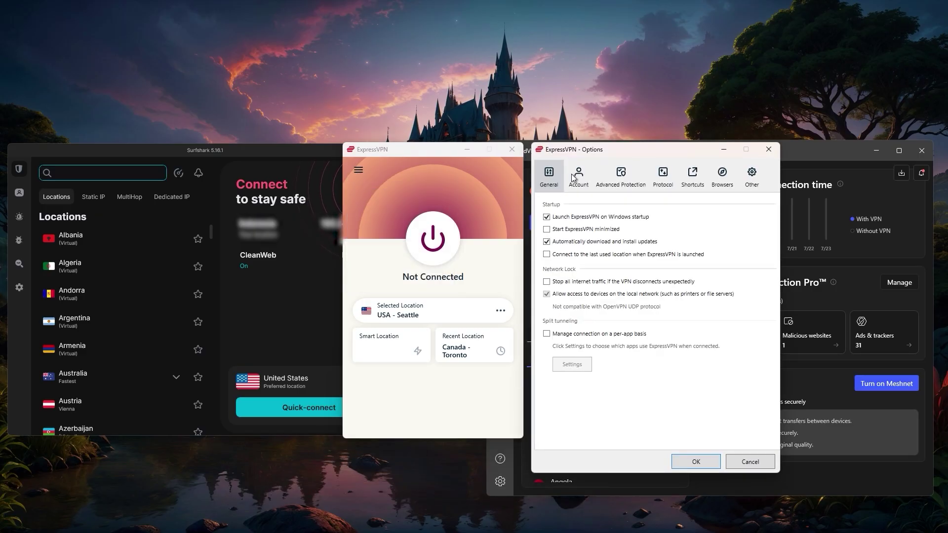
click(579, 178)
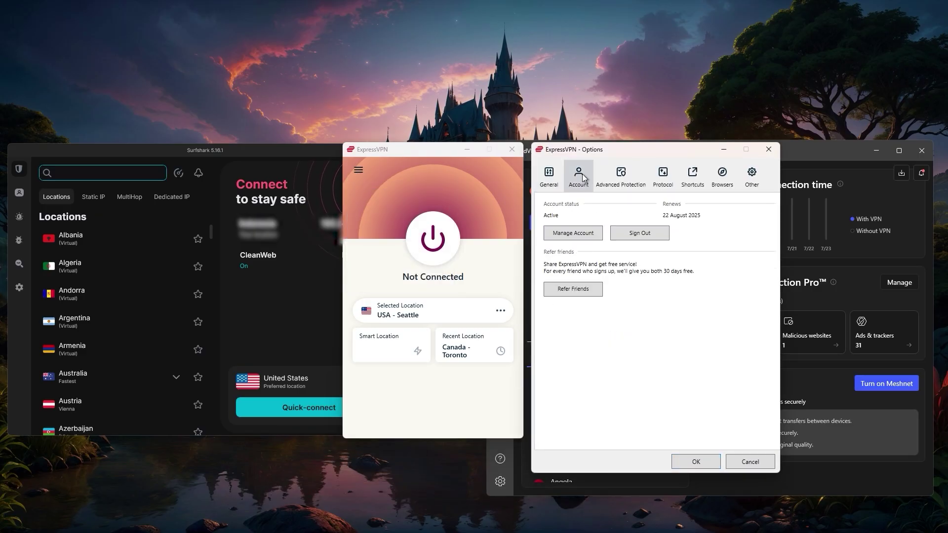
click(637, 178)
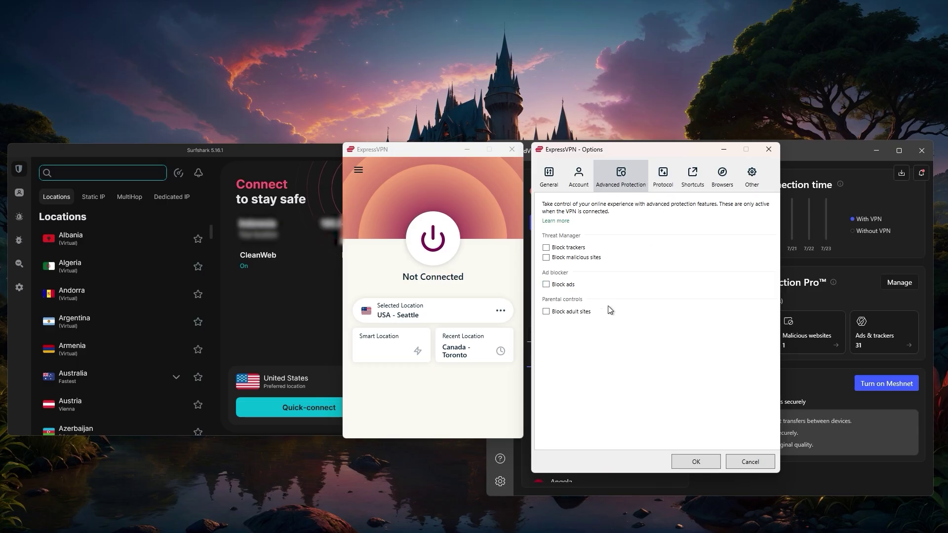
- Review the Protocol, Shortcuts, Browsers and Other (diagnostics and language) pages
click(667, 173)
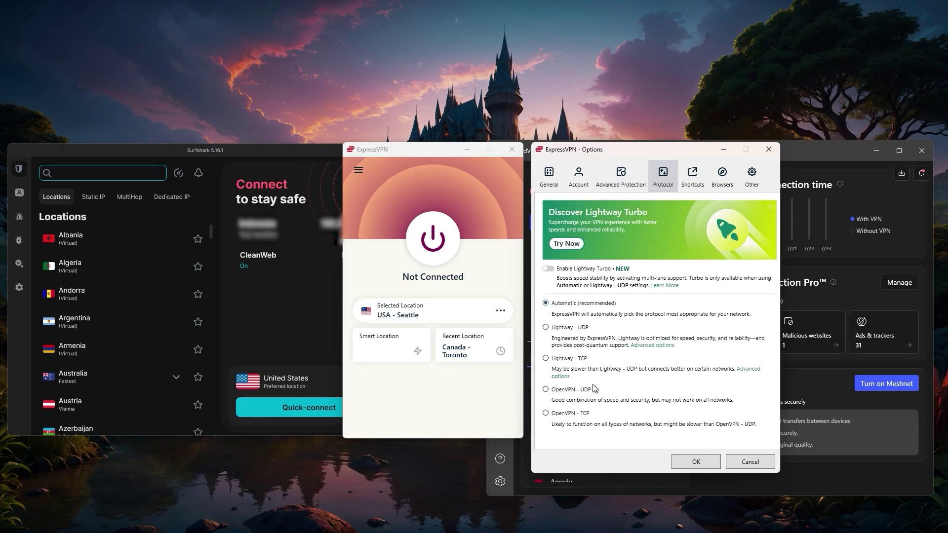
click(701, 179)
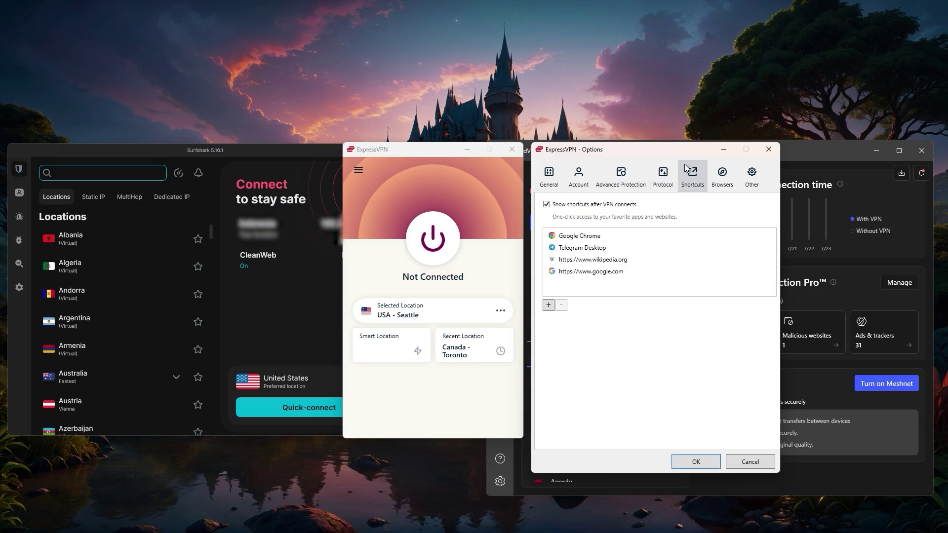
click(725, 178)
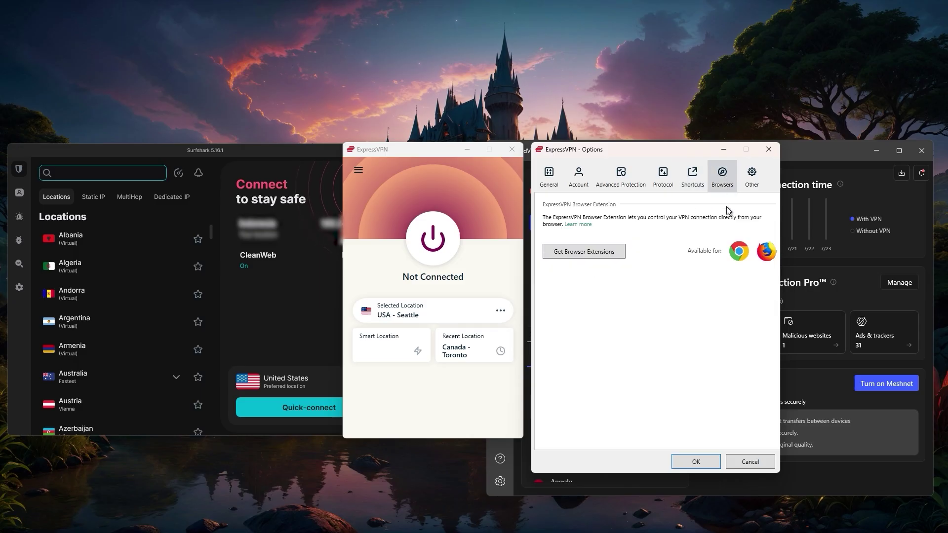
click(755, 181)
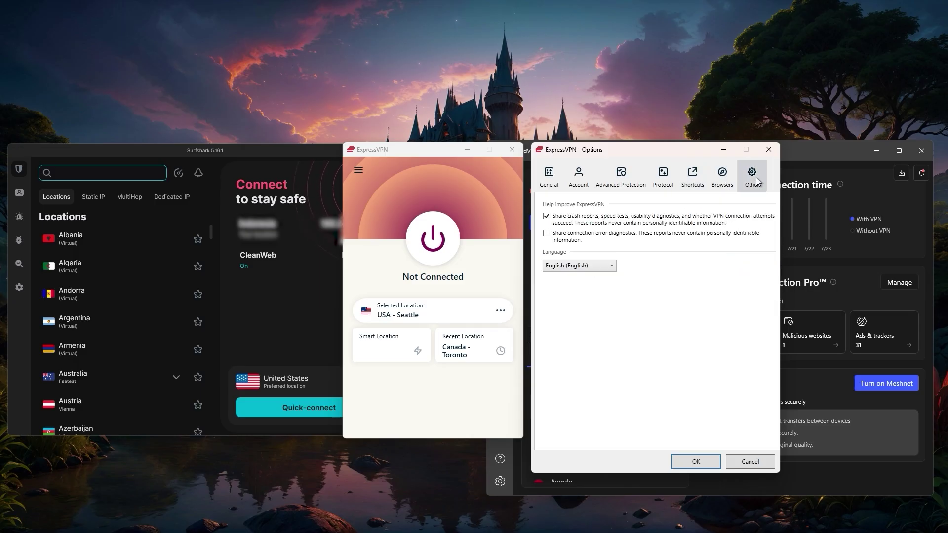